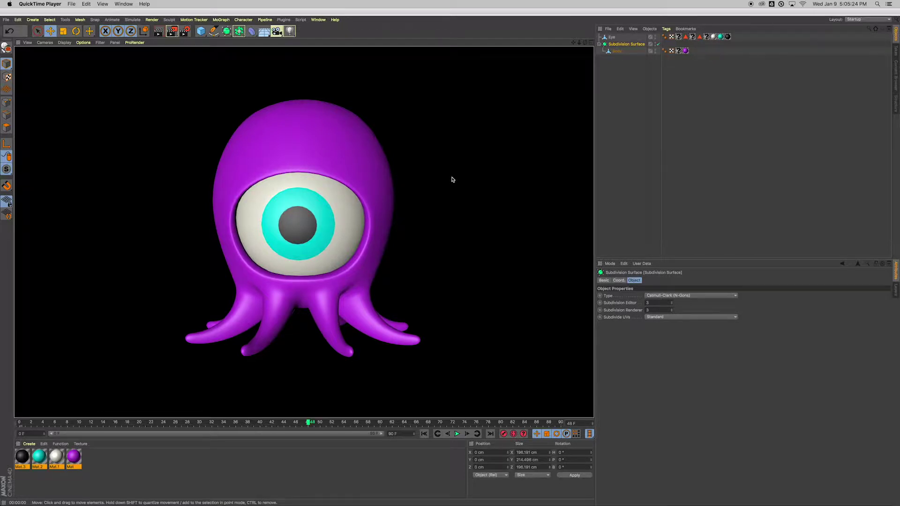
Delete all the materials from the octopus scene
{"action": "left_click", "coordinate": [452, 180]}
{"action": "mouse_move", "coordinate": [444, 189]}
{"action": "left_mouse_down", "text": "alt"}
{"action": "mouse_move", "coordinate": [421, 186]}
{"action": "mouse_move", "coordinate": [478, 181]}
{"action": "mouse_move", "coordinate": [468, 156]}
{"action": "mouse_move", "coordinate": [466, 187]}
{"action": "mouse_move", "coordinate": [452, 187]}
{"action": "left_mouse_up", "text": "alt"}
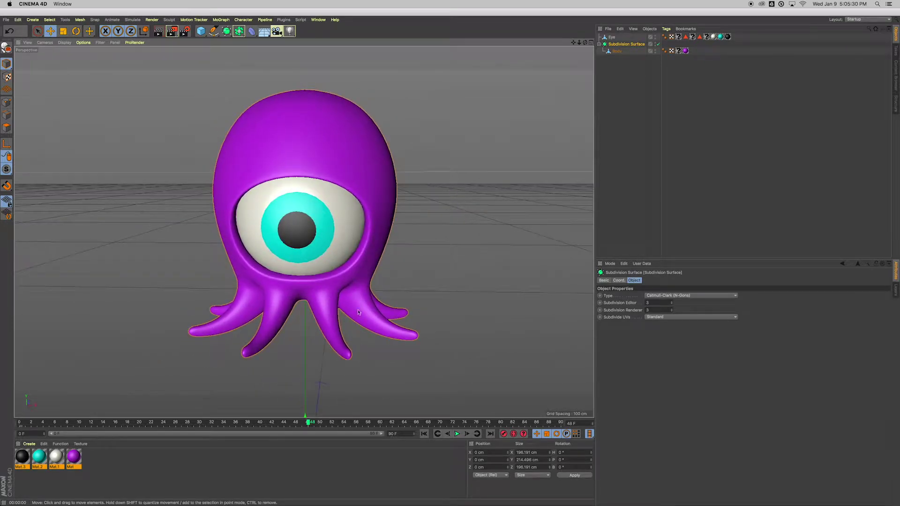
{"action": "left_click", "coordinate": [27, 457]}
{"action": "key", "text": "super+a"}
{"action": "key", "text": "Delete"}
{"action": "mouse_move", "coordinate": [358, 335]}
{"action": "left_mouse_down", "text": "alt"}
{"action": "mouse_move", "coordinate": [325, 322]}
{"action": "mouse_move", "coordinate": [350, 334]}
{"action": "left_mouse_up", "text": "alt"}
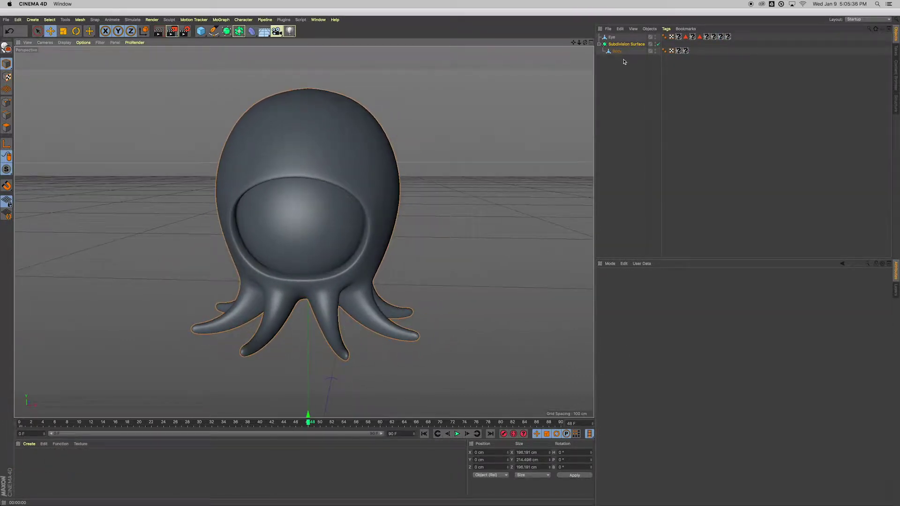
Move Body out of the Subdivision Surface and delete the Eye, Subdivision Surface and Body objects
{"action": "left_click_drag", "start_coordinate": [616, 51], "coordinate": [625, 100]}
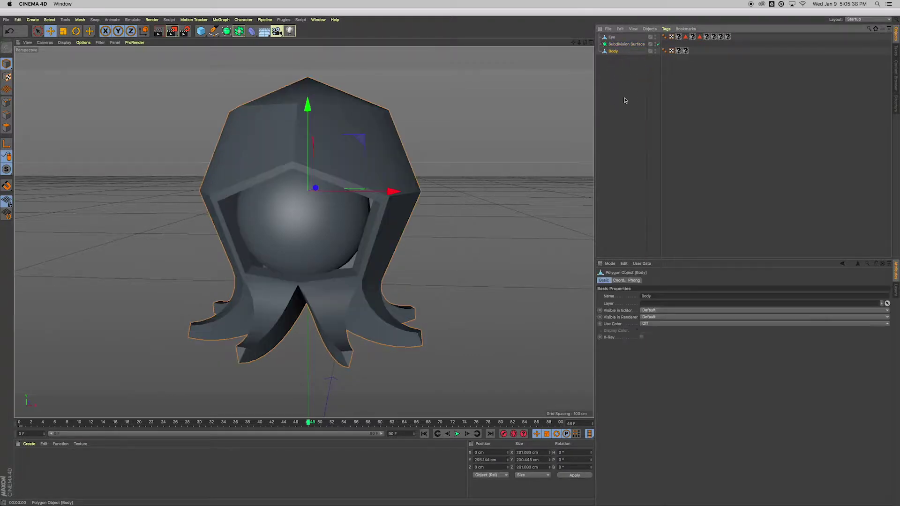
{"action": "left_click_drag", "start_coordinate": [464, 275], "coordinate": [515, 189], "text": "alt"}
{"action": "left_click_drag", "start_coordinate": [639, 71], "coordinate": [614, 40]}
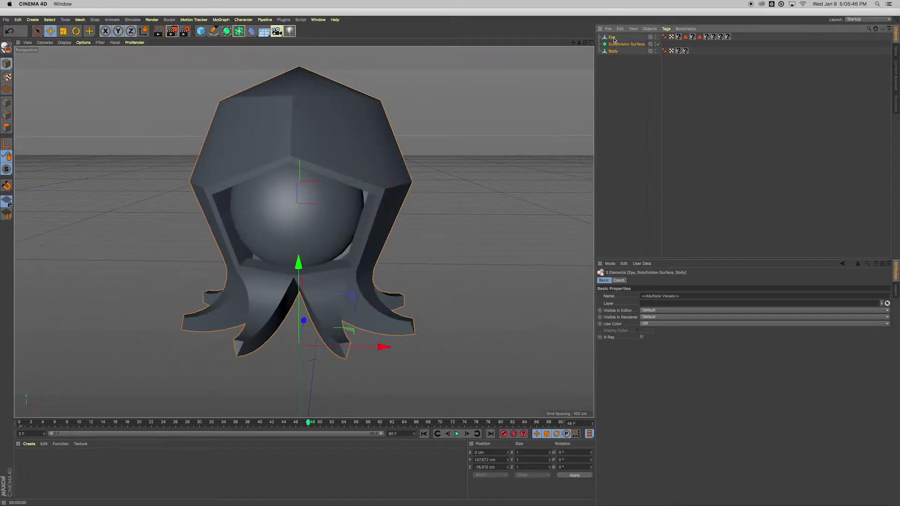
{"action": "key", "text": "Delete"}
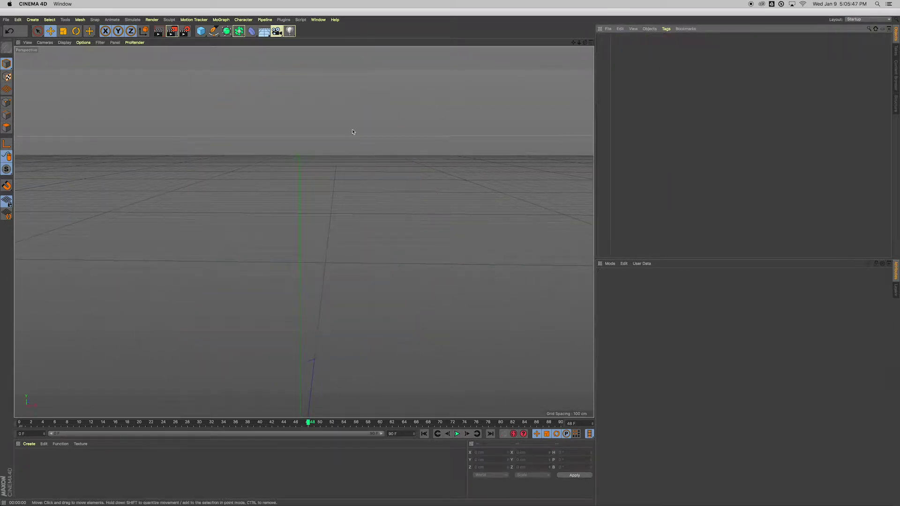
Add a sphere primitive and raise it above the ground to about 209 cm on the Y axis
{"action": "left_click", "coordinate": [200, 32]}
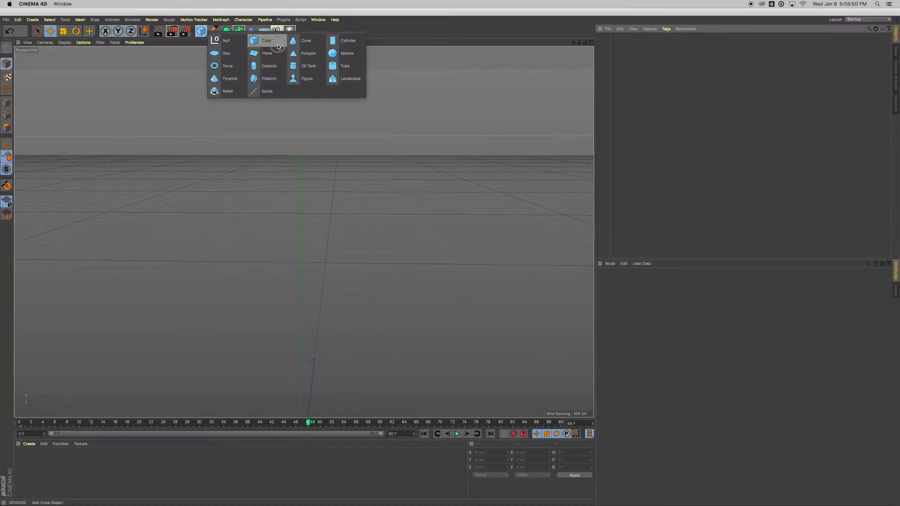
{"action": "left_click", "coordinate": [337, 53]}
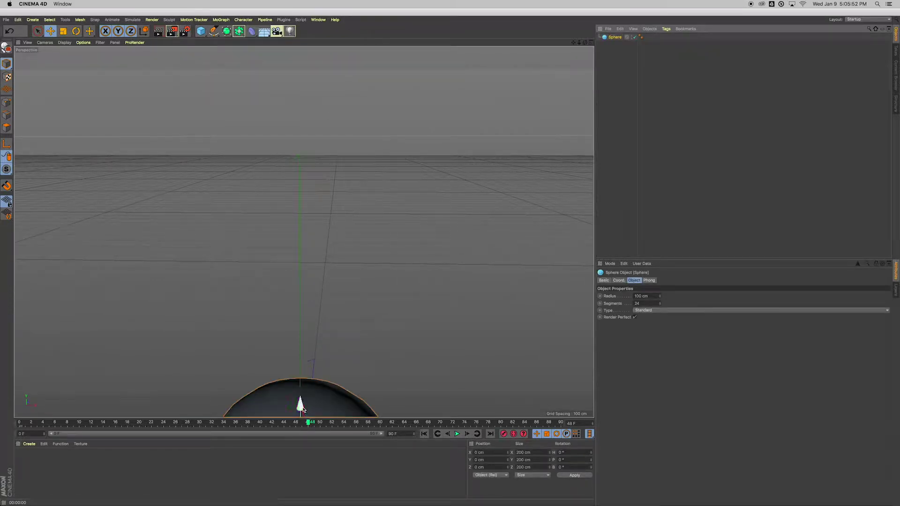
{"action": "left_click_drag", "start_coordinate": [300, 404], "coordinate": [317, 83]}
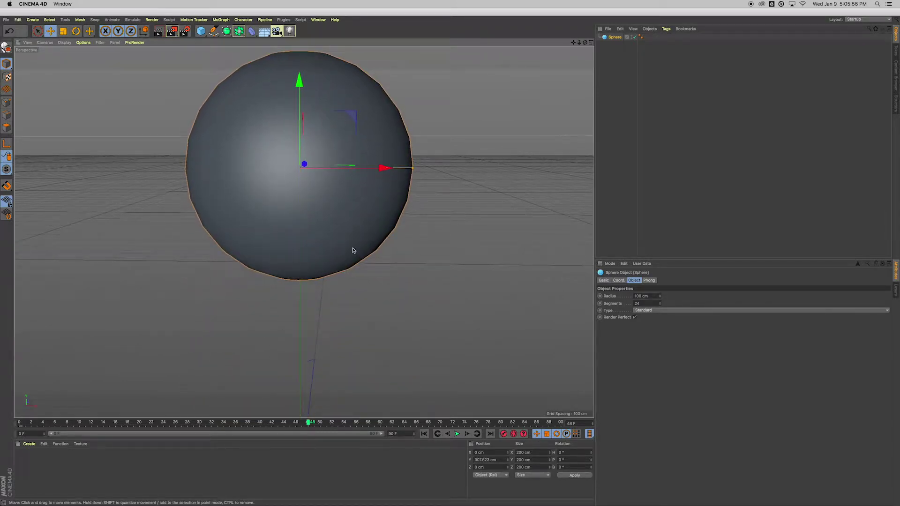
{"action": "left_click_drag", "start_coordinate": [377, 277], "coordinate": [375, 197], "text": "alt"}
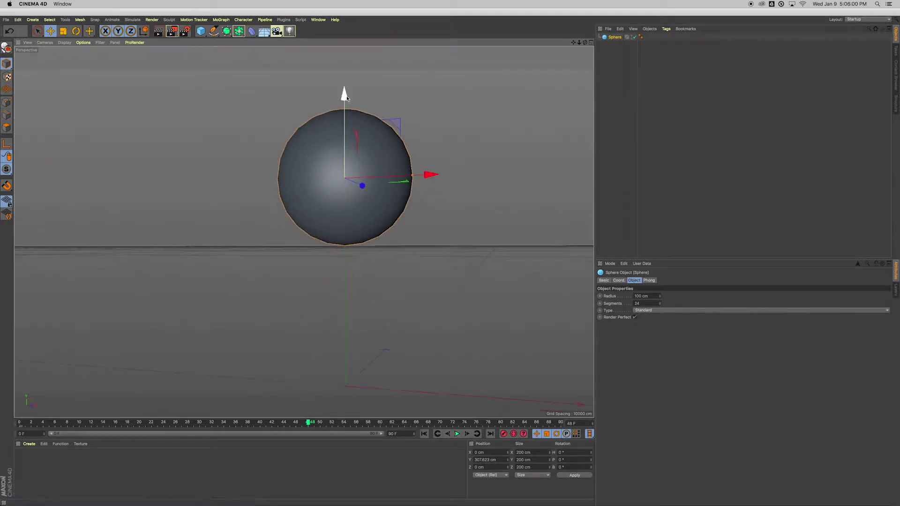
{"action": "left_click_drag", "start_coordinate": [345, 97], "coordinate": [346, 141]}
{"action": "left_click_drag", "start_coordinate": [422, 287], "coordinate": [419, 253], "text": "alt"}
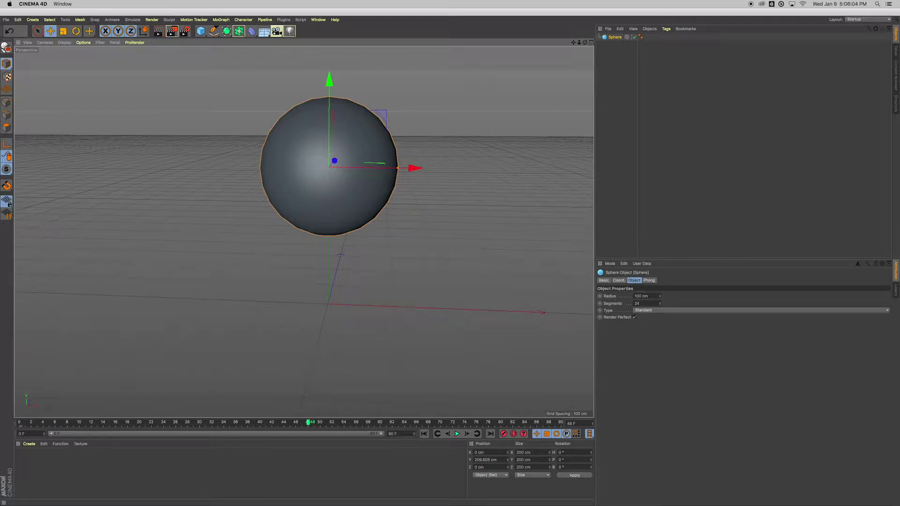
Set the sphere's segments to 8 and make it an editable polygon object
{"action": "left_click", "coordinate": [638, 304]}
{"action": "type", "text": "8"}
{"action": "key", "text": "Return"}
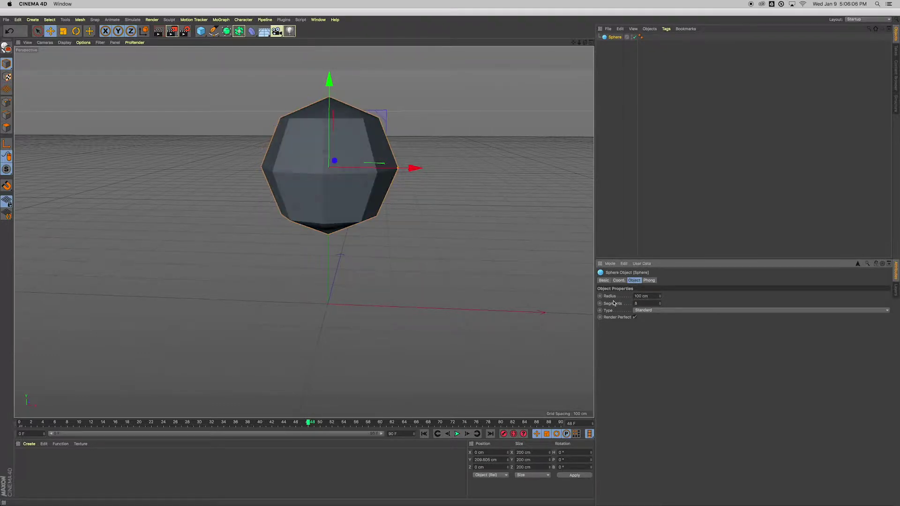
{"action": "left_click_drag", "start_coordinate": [377, 251], "coordinate": [378, 224], "text": "alt"}
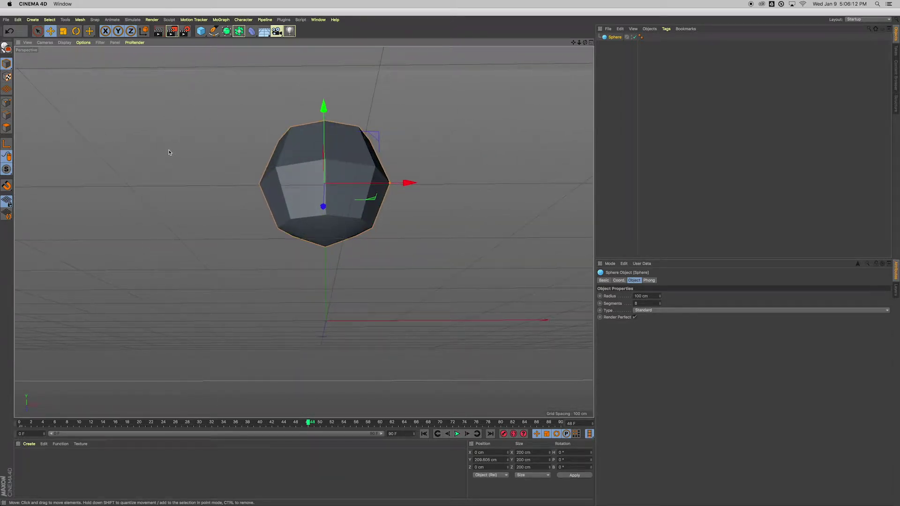
{"action": "left_click", "coordinate": [7, 50]}
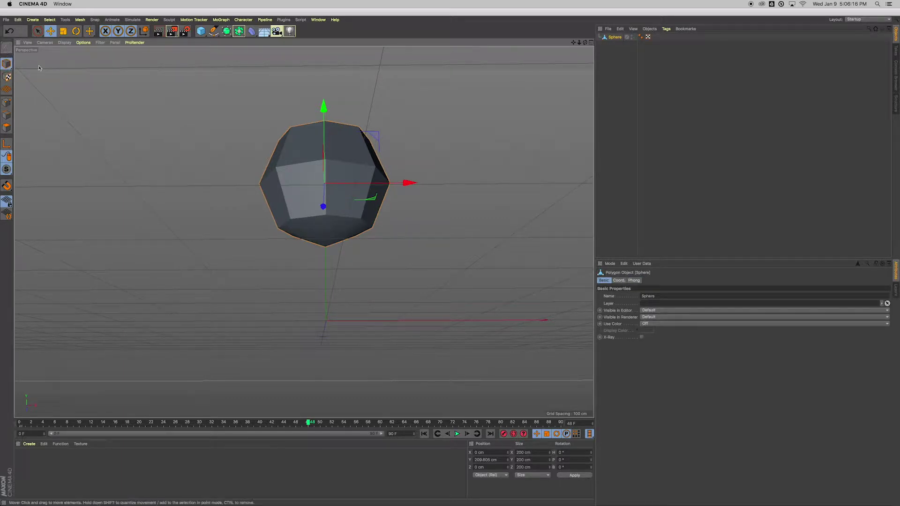
Select the ring of triangular polygons around the sphere's bottom pole with Live Selection
{"action": "left_click", "coordinate": [7, 127]}
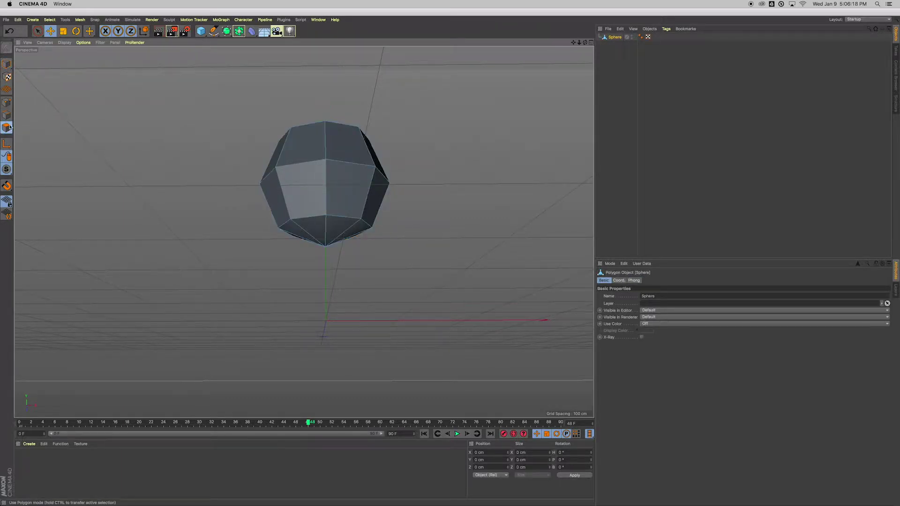
{"action": "left_click", "coordinate": [38, 32]}
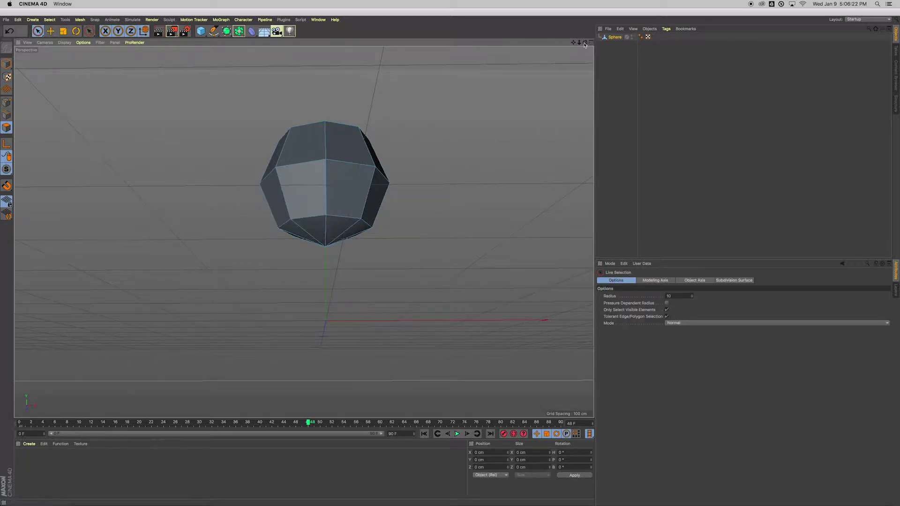
{"action": "left_click_drag", "start_coordinate": [585, 42], "coordinate": [584, 29]}
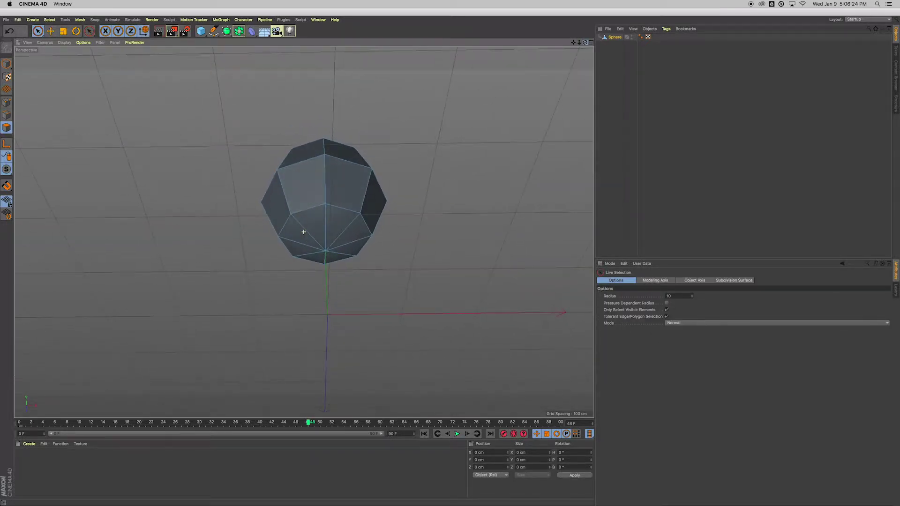
{"action": "left_click_drag", "start_coordinate": [342, 253], "coordinate": [318, 232]}
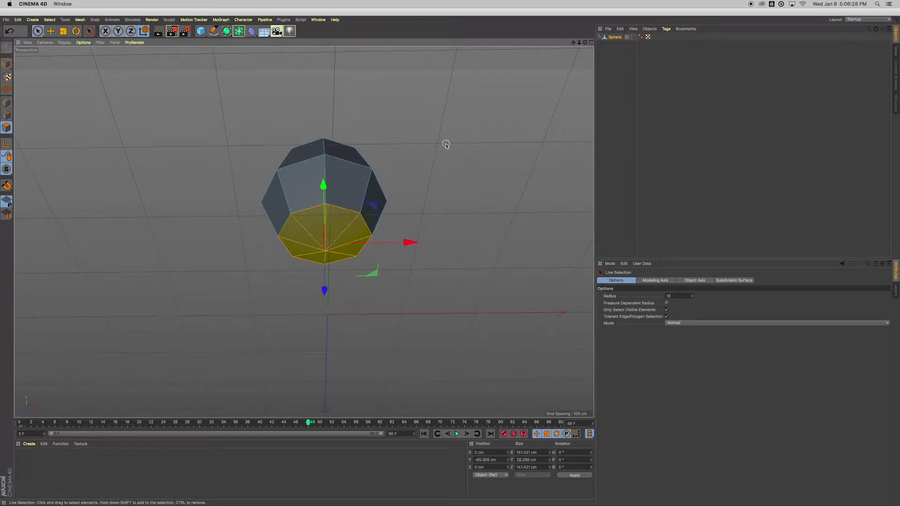
Matrix Extrude the selected bottom polygons into outward-curving tentacles with a move of about 12.2 cm per step
{"action": "left_click_drag", "start_coordinate": [585, 42], "coordinate": [573, 80]}
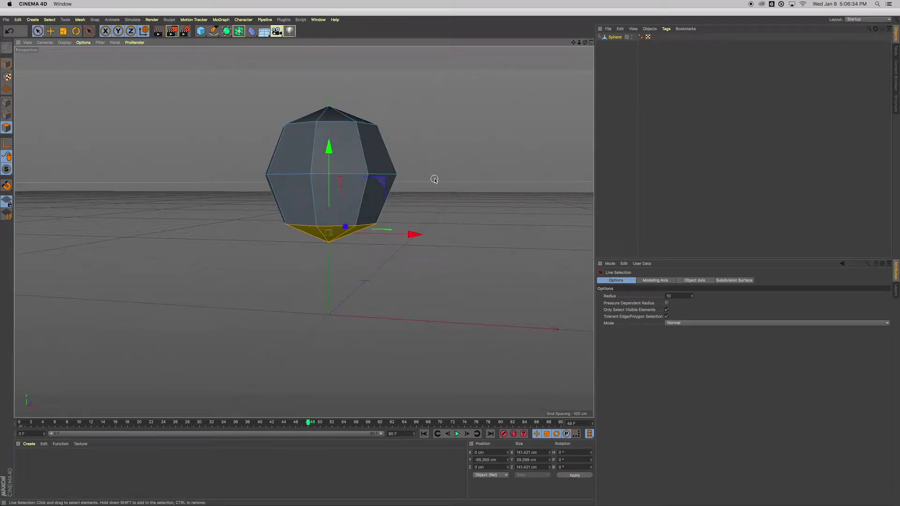
{"action": "key", "text": "m"}
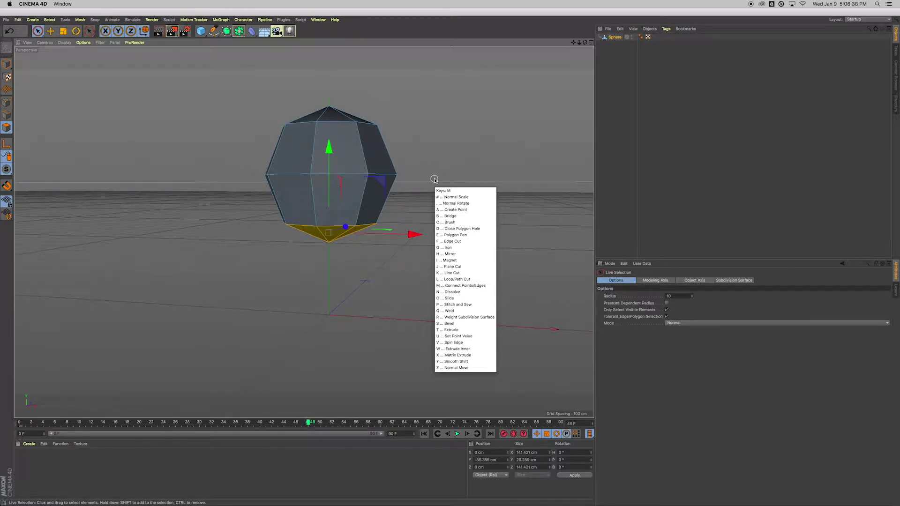
{"action": "key", "text": "x"}
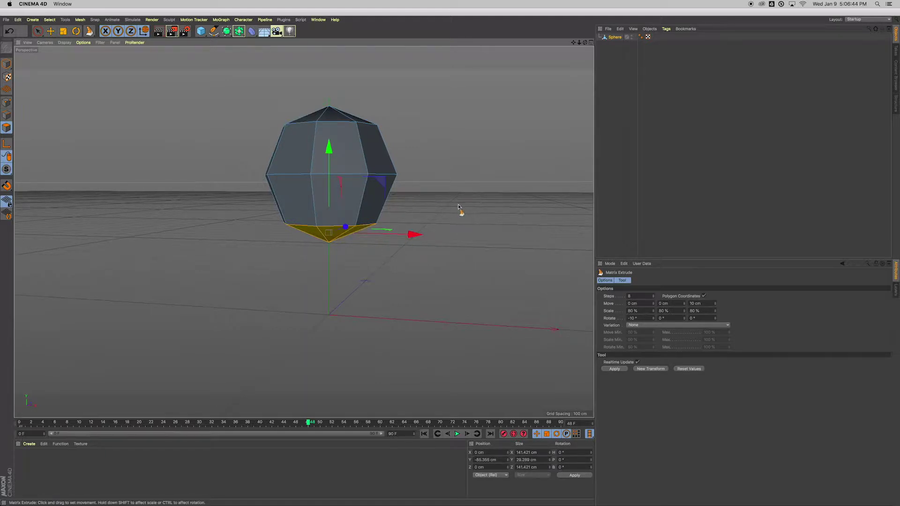
{"action": "left_click_drag", "start_coordinate": [458, 204], "coordinate": [518, 284]}
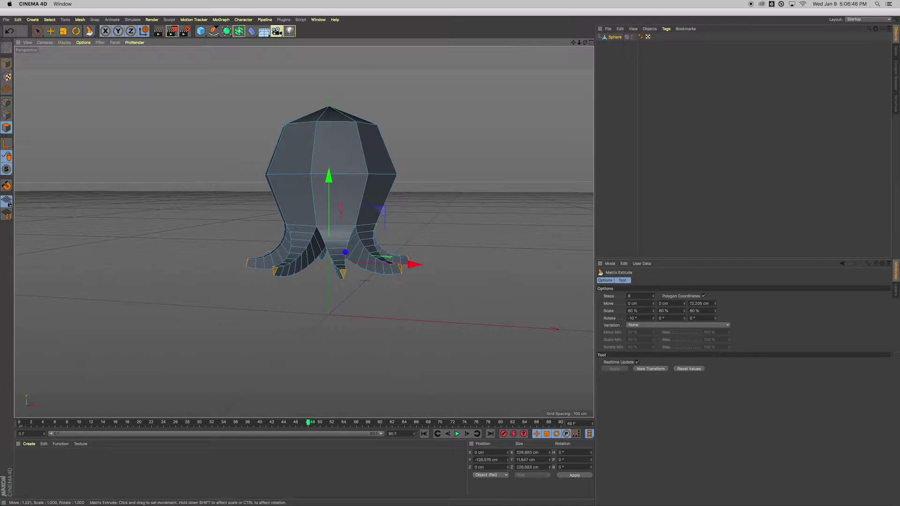
Try the tentacle extrusion with the first Rotate value at 0°
{"action": "left_click_drag", "start_coordinate": [639, 318], "coordinate": [619, 319]}
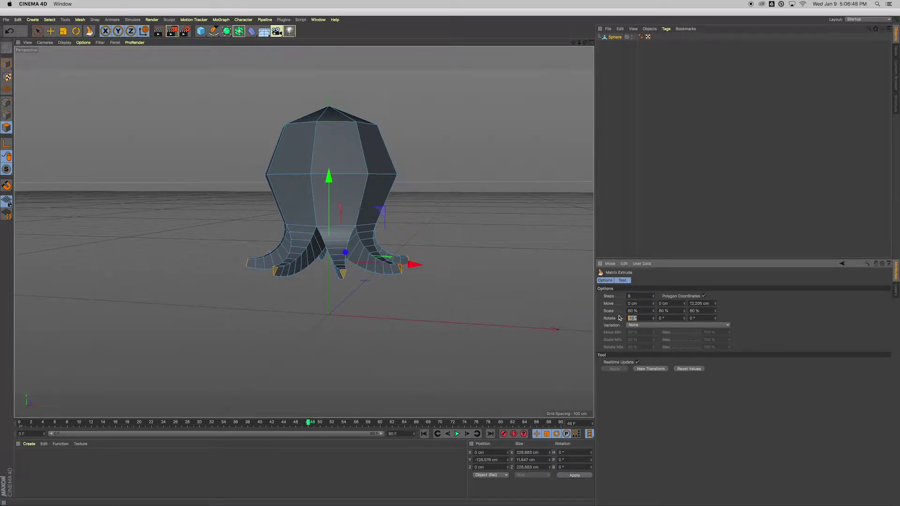
{"action": "type", "text": "0"}
{"action": "key", "text": "Return"}
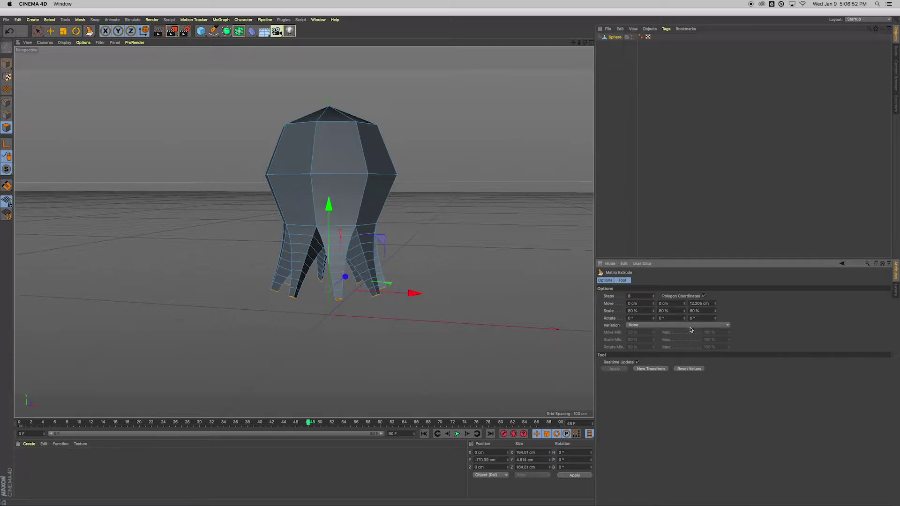
Set the Matrix Extrude's third Move value to 10 cm and its first Rotate value to -10°
{"action": "left_click", "coordinate": [690, 303]}
{"action": "type", "text": "10"}
{"action": "key", "text": "Return"}
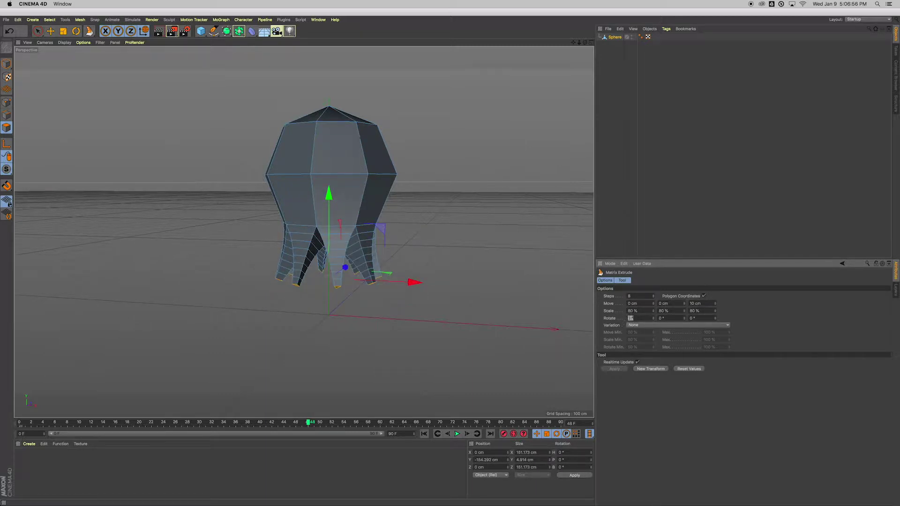
{"action": "type", "text": "-10"}
{"action": "key", "text": "Return"}
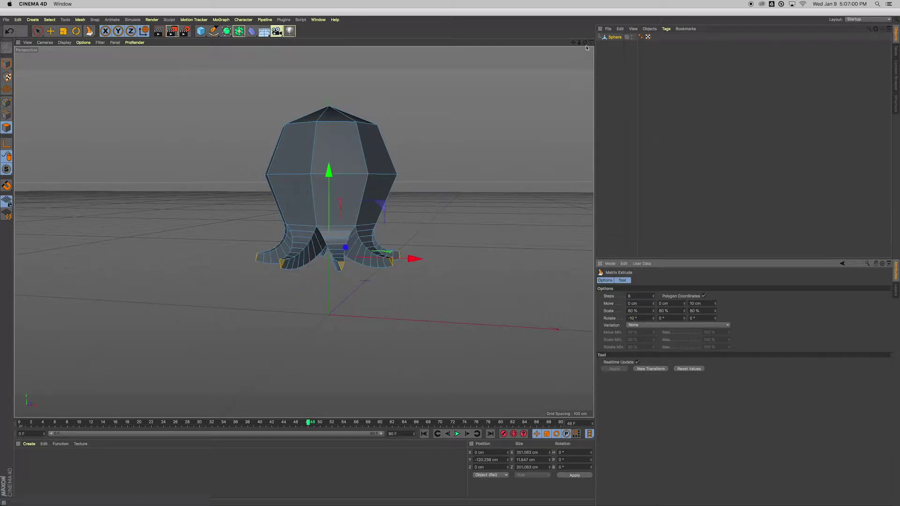
Return to model mode and rename the Sphere object to Body
{"action": "left_click_drag", "start_coordinate": [586, 44], "coordinate": [560, 53]}
{"action": "left_click_drag", "start_coordinate": [303, 232], "coordinate": [518, 205]}
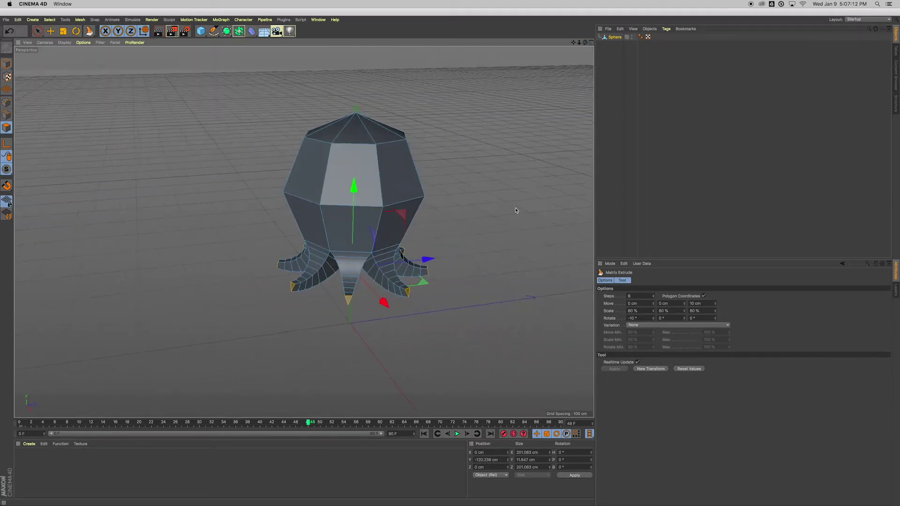
{"action": "left_click_drag", "start_coordinate": [584, 44], "coordinate": [505, 62]}
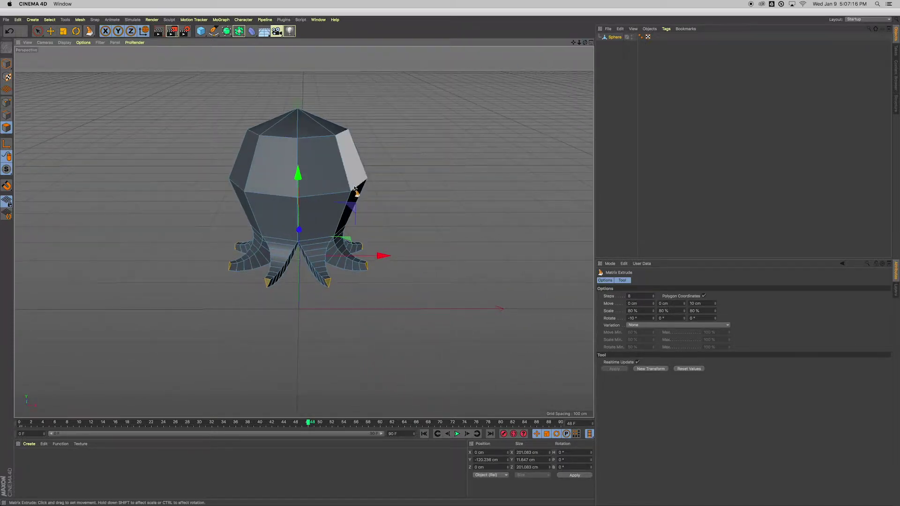
{"action": "scroll", "coordinate": [315, 231], "scroll_direction": "up", "scroll_amount": 5}
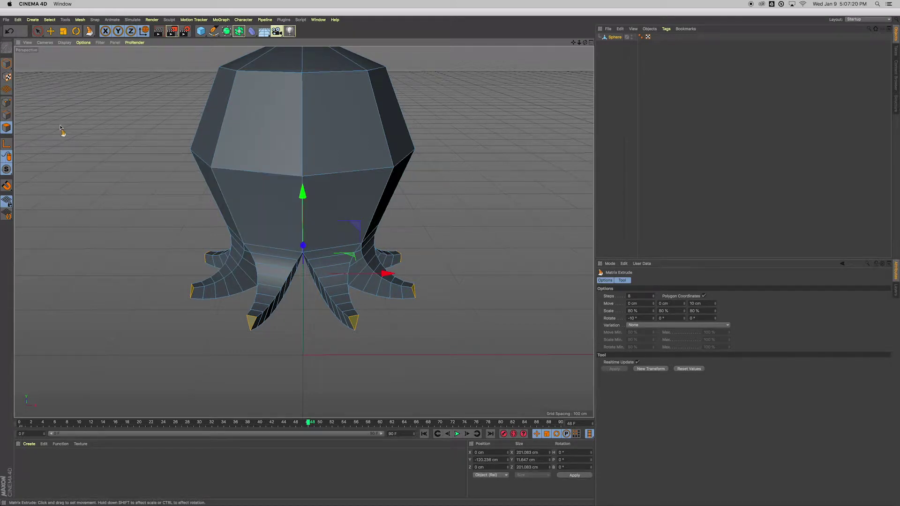
{"action": "left_click", "coordinate": [6, 63]}
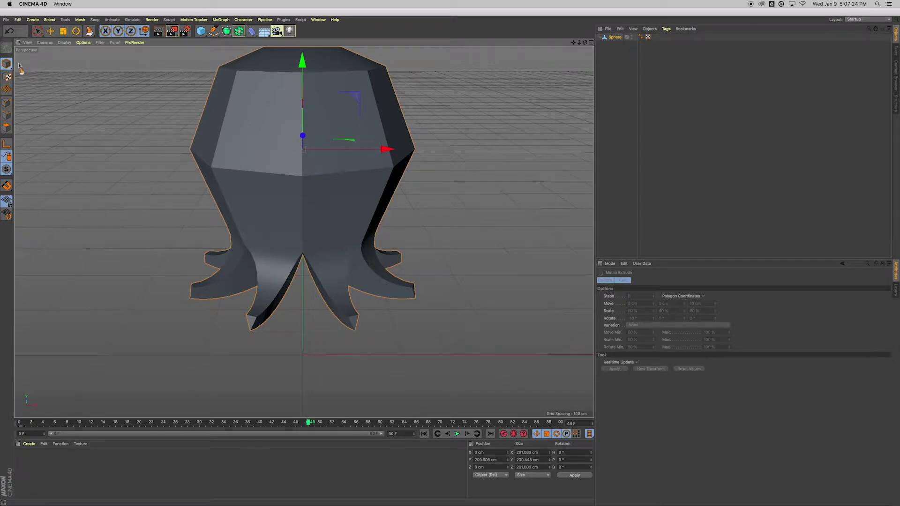
{"action": "scroll", "coordinate": [177, 165], "scroll_direction": "down", "scroll_amount": 3}
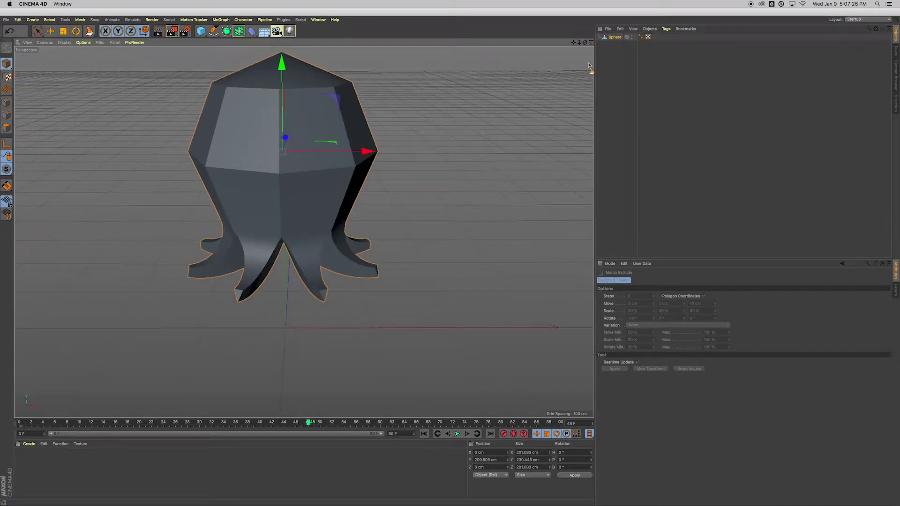
{"action": "left_click", "coordinate": [621, 39]}
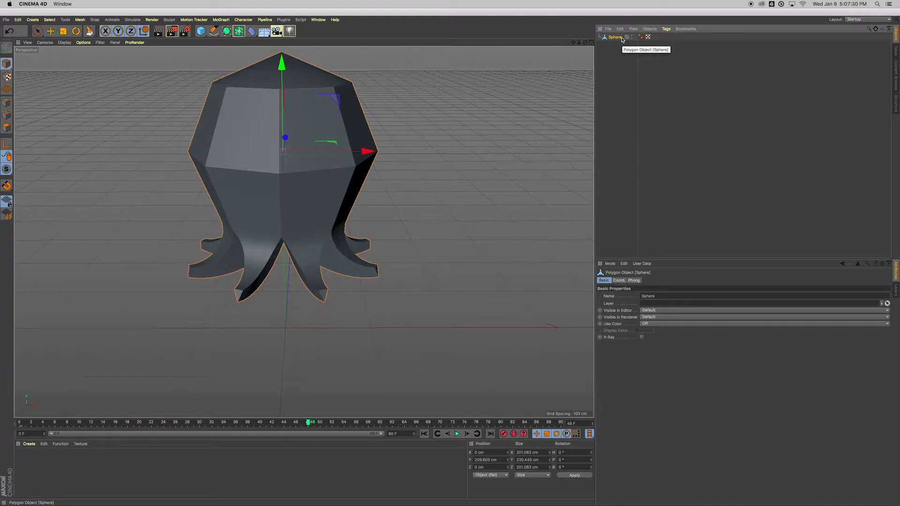
{"action": "double_click", "coordinate": [621, 38]}
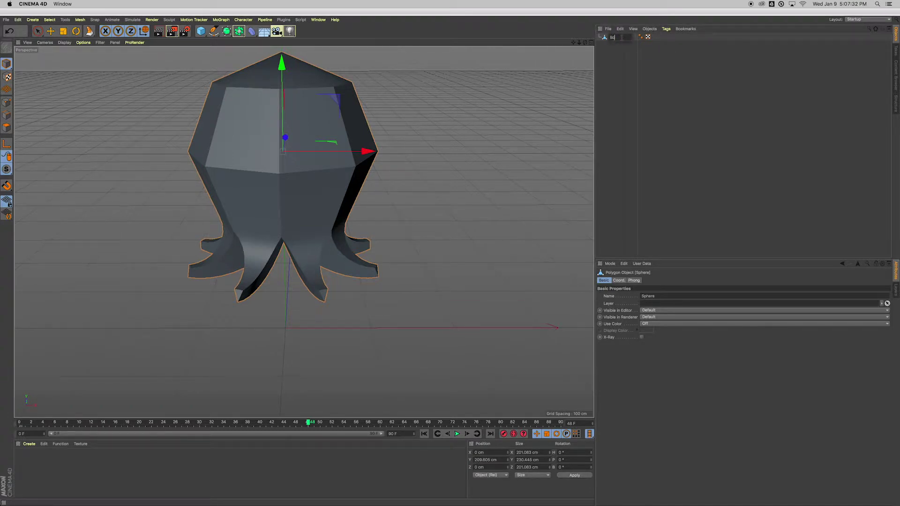
{"action": "type", "text": "Body"}
{"action": "key", "text": "Return"}
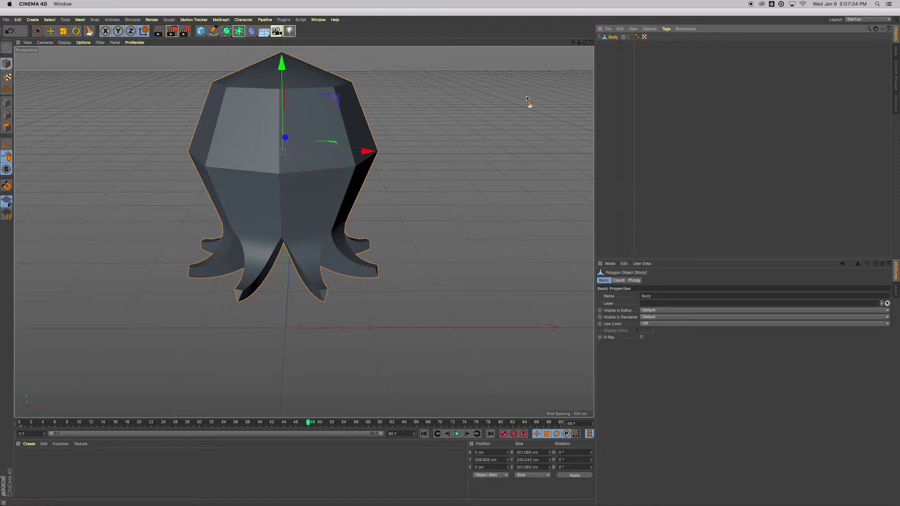
Select the two front polygons just above the tentacles and inset them with Extrude Inner by about 5 cm
{"action": "left_click", "coordinate": [38, 31]}
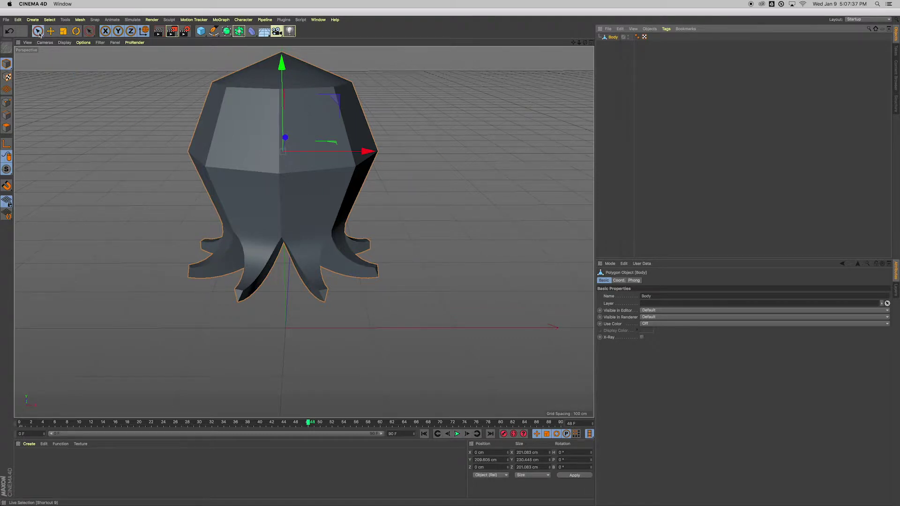
{"action": "left_click", "coordinate": [7, 128]}
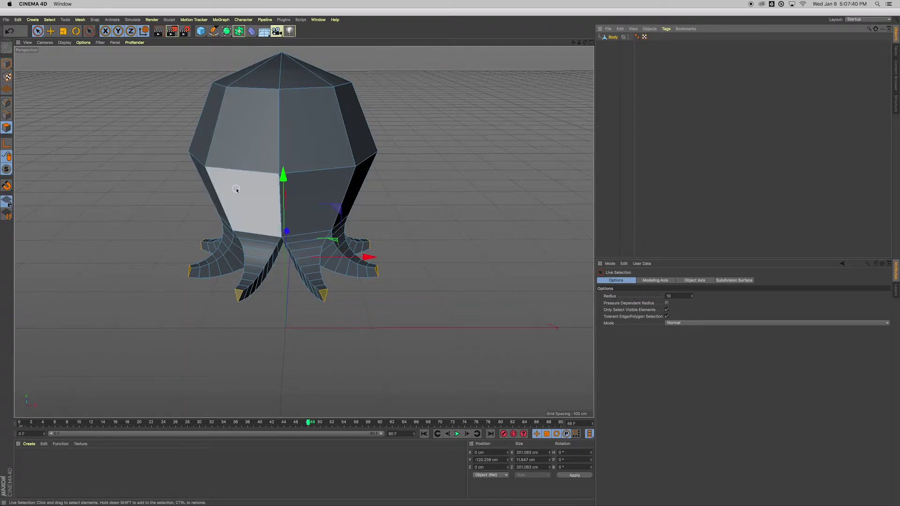
{"action": "left_click_drag", "start_coordinate": [237, 190], "coordinate": [296, 196]}
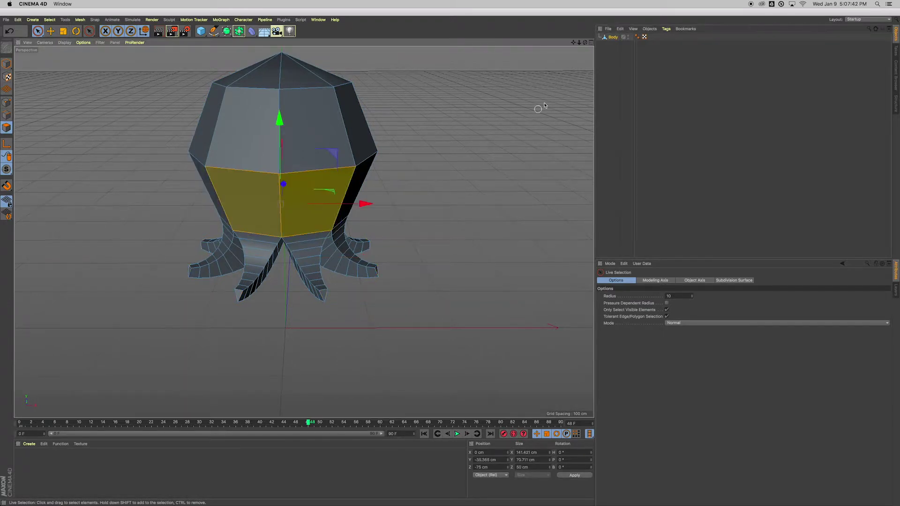
{"action": "left_click_drag", "start_coordinate": [581, 51], "coordinate": [583, 43]}
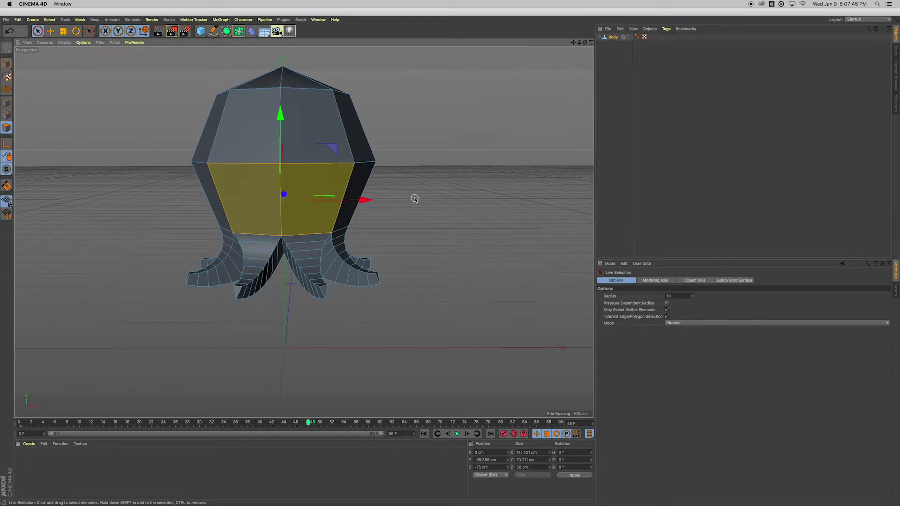
{"action": "key", "text": "m"}
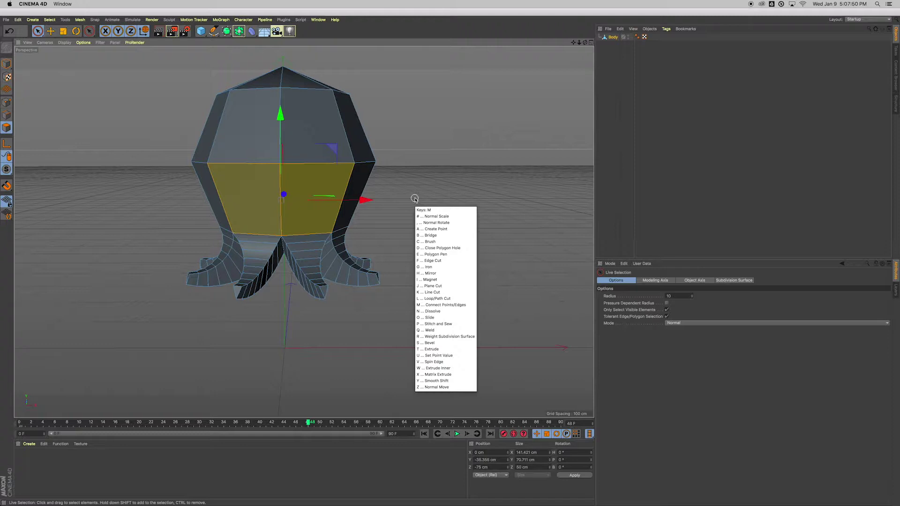
{"action": "key", "text": "w"}
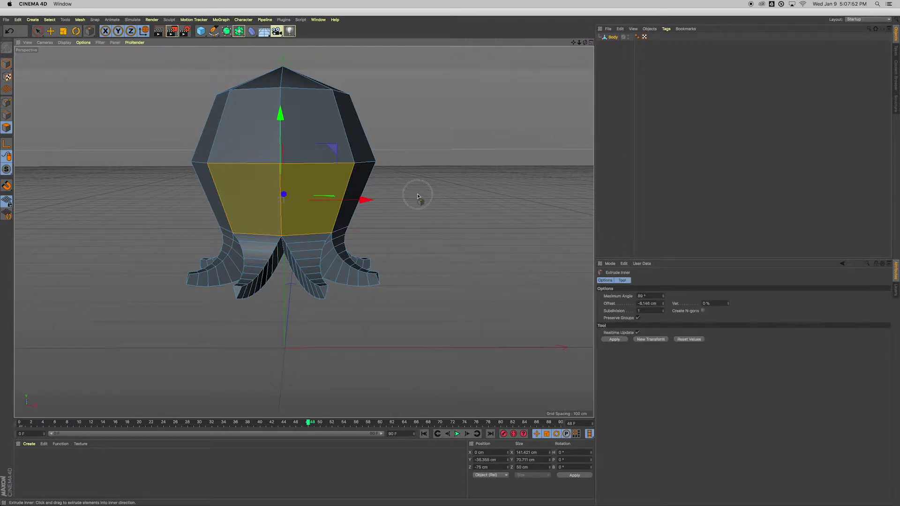
{"action": "left_click_drag", "start_coordinate": [417, 192], "coordinate": [426, 192]}
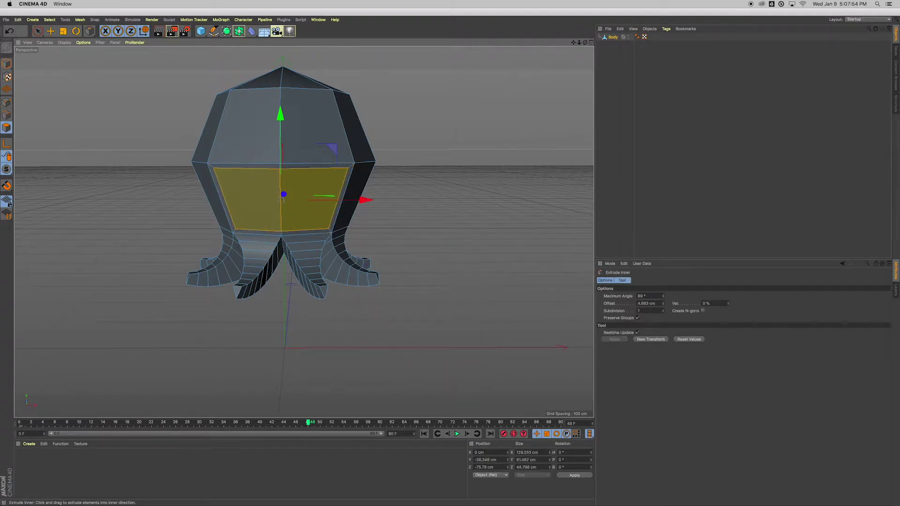
Extrude the inset front polygons about 11 cm into the body and delete them to leave an open eye socket
{"action": "key", "text": "m"}
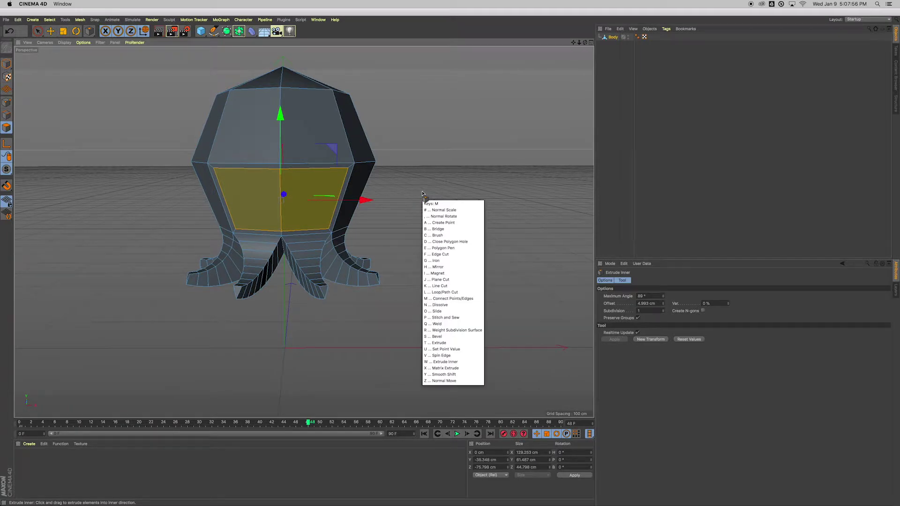
{"action": "key", "text": "t"}
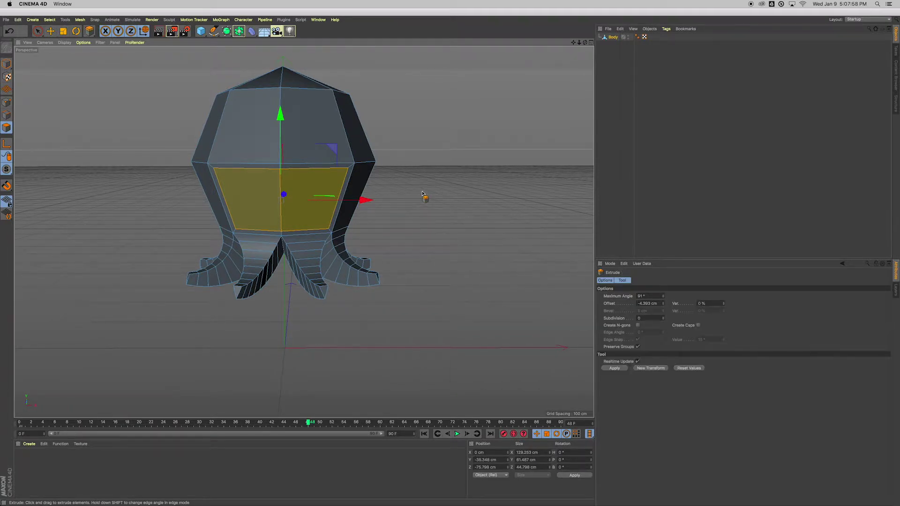
{"action": "left_click_drag", "start_coordinate": [420, 200], "coordinate": [408, 200]}
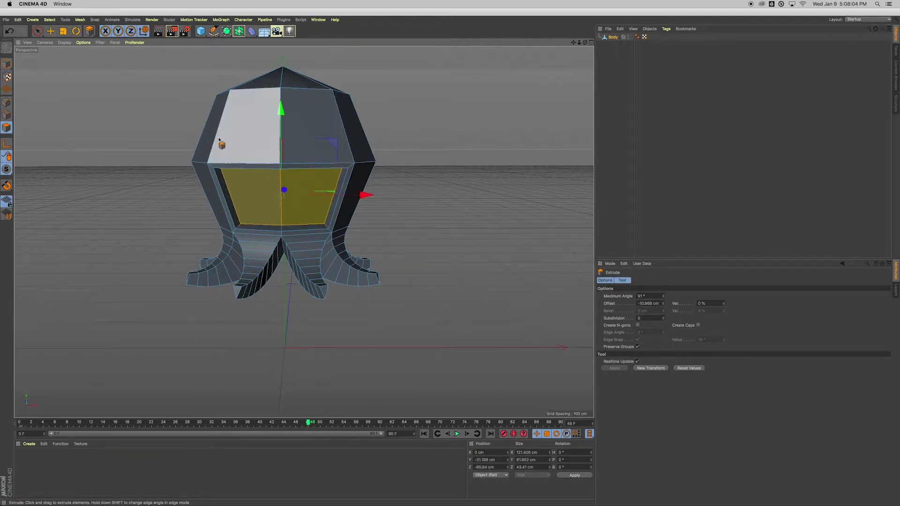
{"action": "left_click", "coordinate": [38, 31]}
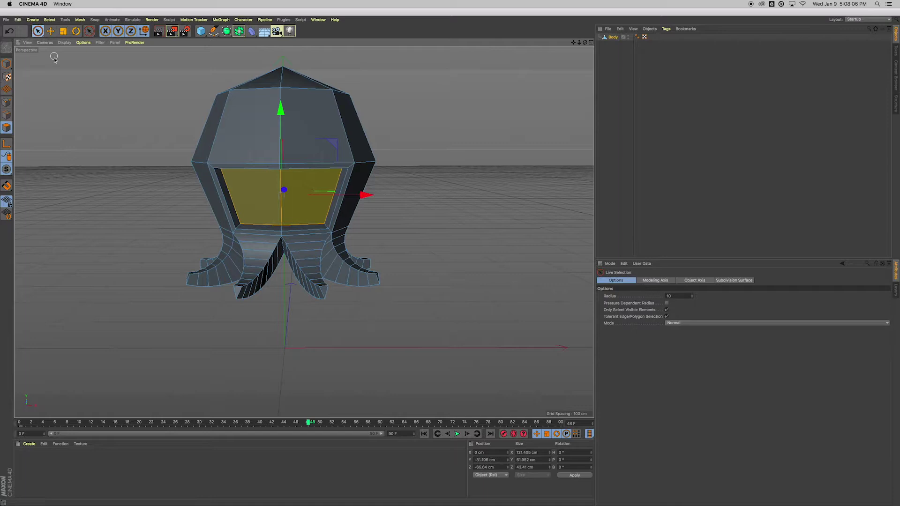
{"action": "left_click", "coordinate": [259, 209], "text": "shift"}
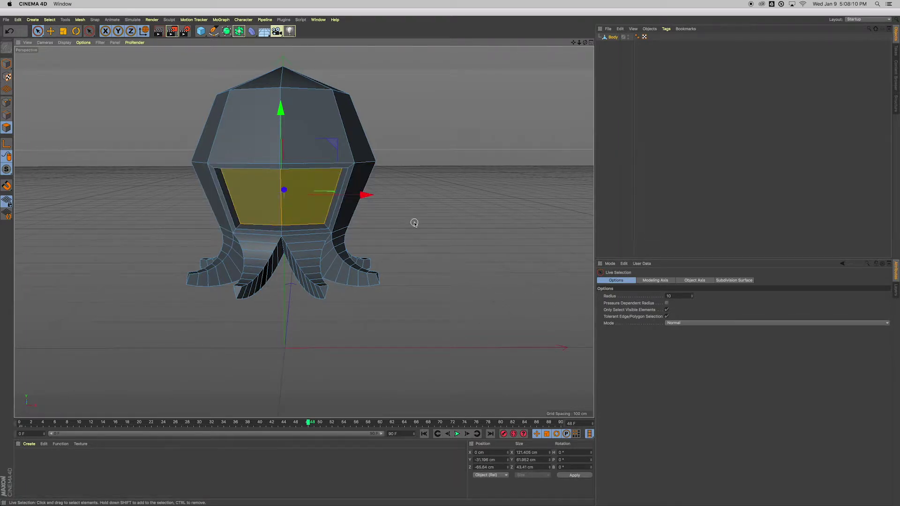
{"action": "key", "text": "Delete"}
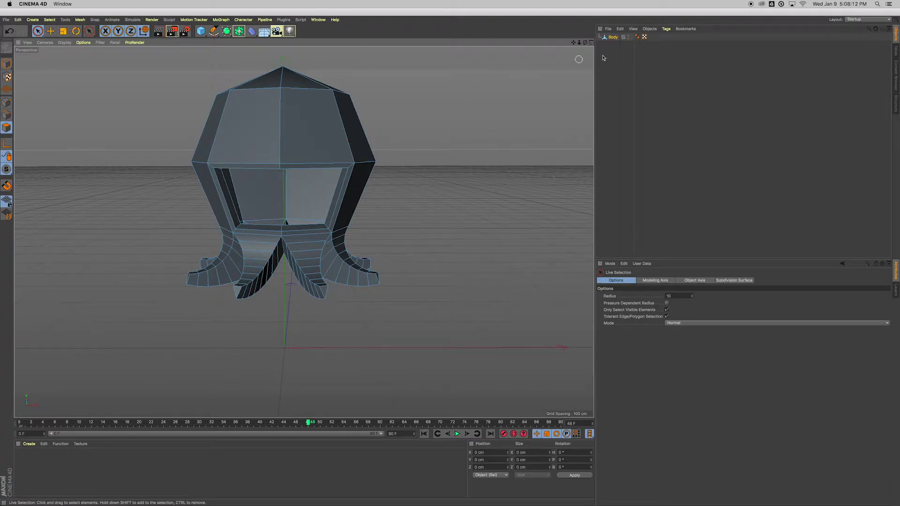
Select the points at the top centre of the eye opening's rim and raise them to about Y 17 cm
{"action": "mouse_move", "coordinate": [585, 42]}
{"action": "left_mouse_down"}
{"action": "mouse_move", "coordinate": [556, 71]}
{"action": "mouse_move", "coordinate": [529, 74]}
{"action": "mouse_move", "coordinate": [543, 50]}
{"action": "mouse_move", "coordinate": [564, 39]}
{"action": "mouse_move", "coordinate": [592, 51]}
{"action": "left_mouse_up"}
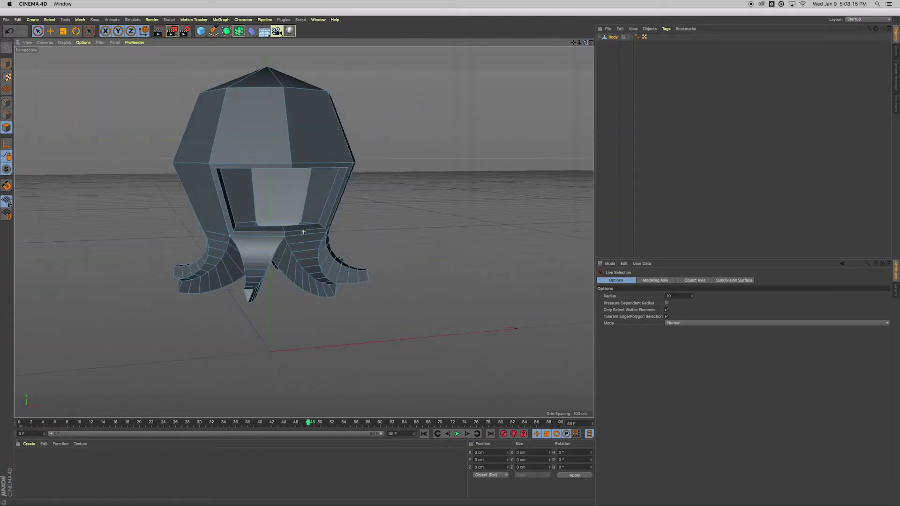
{"action": "left_click_drag", "start_coordinate": [303, 231], "coordinate": [436, 127]}
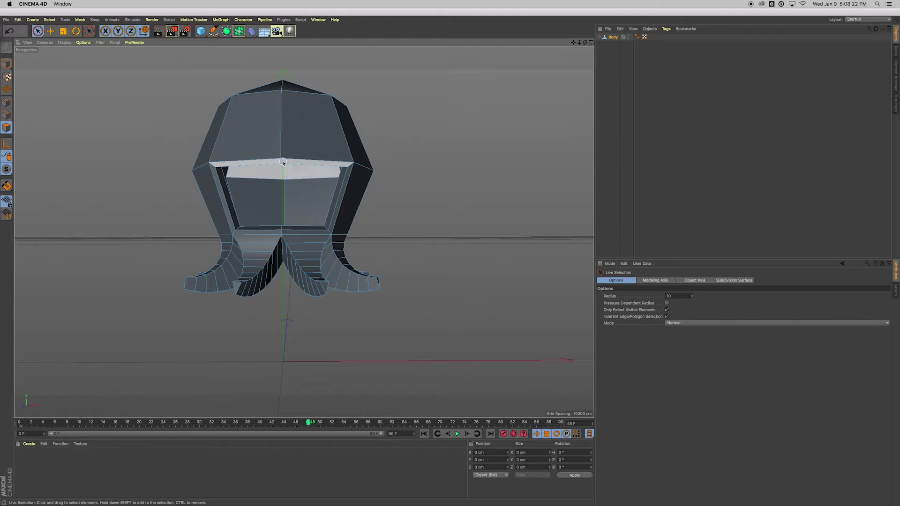
{"action": "left_click", "coordinate": [7, 103]}
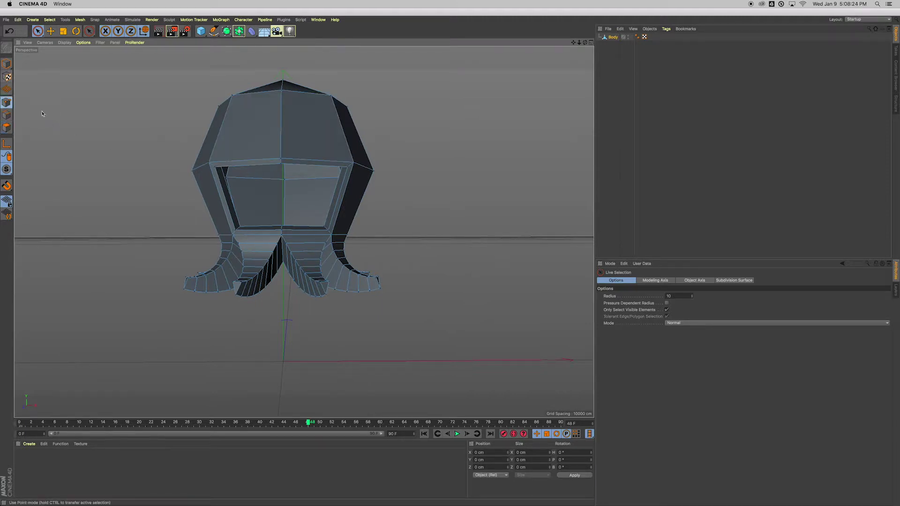
{"action": "left_click_drag", "start_coordinate": [585, 42], "coordinate": [555, 64]}
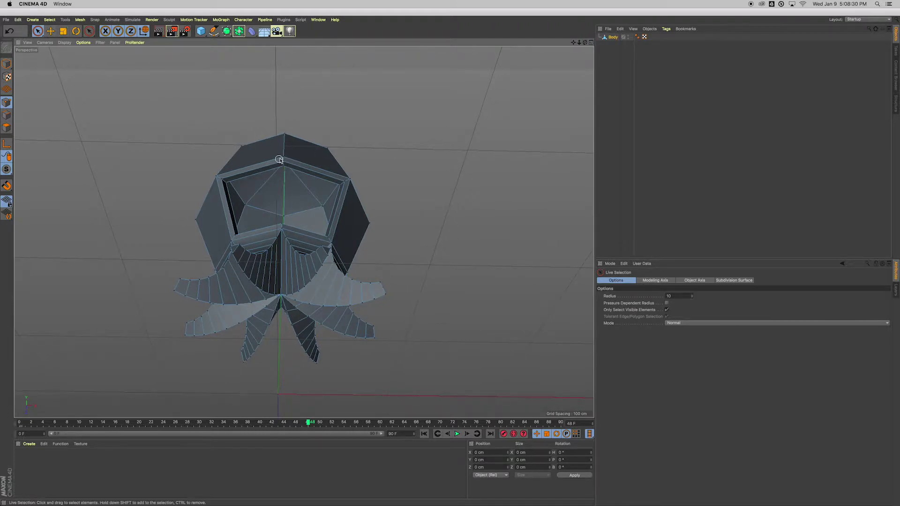
{"action": "left_click_drag", "start_coordinate": [281, 157], "coordinate": [282, 161]}
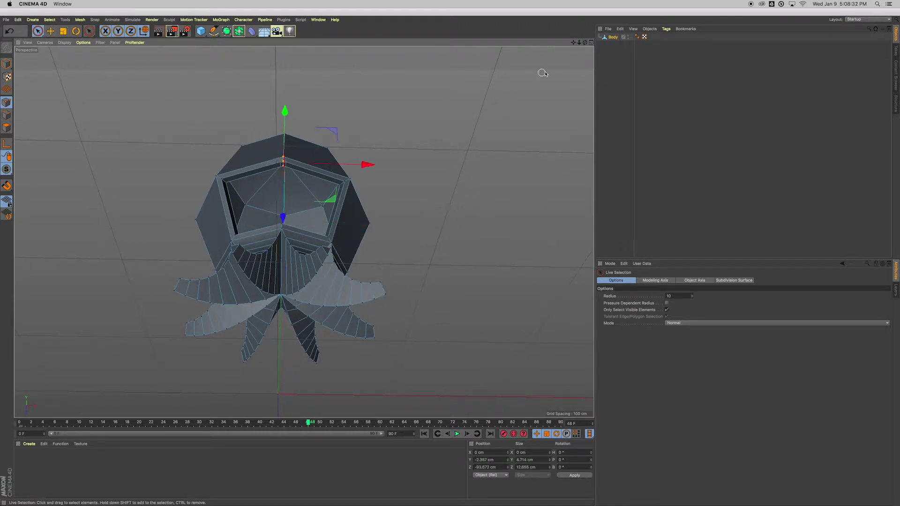
{"action": "left_click_drag", "start_coordinate": [585, 43], "coordinate": [586, 84]}
{"action": "scroll", "coordinate": [289, 160], "scroll_direction": "up", "scroll_amount": 4}
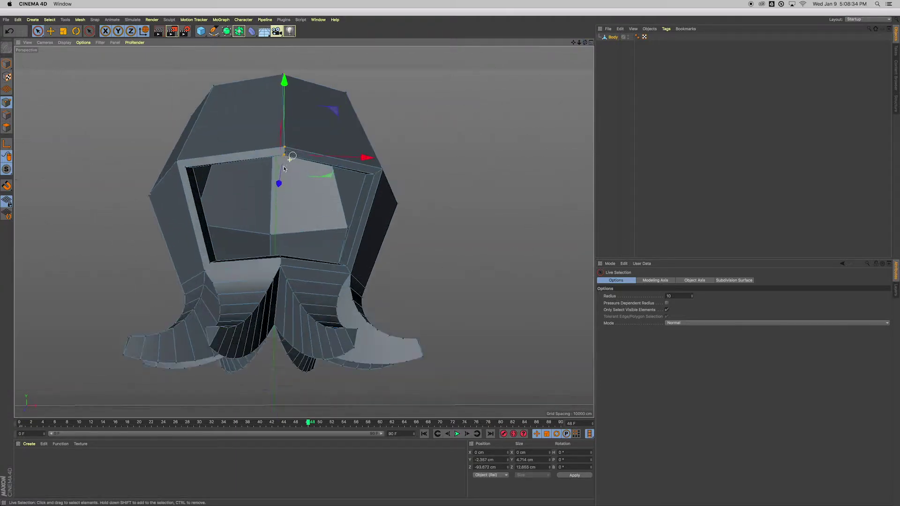
{"action": "scroll", "coordinate": [284, 169], "scroll_direction": "up", "scroll_amount": 2}
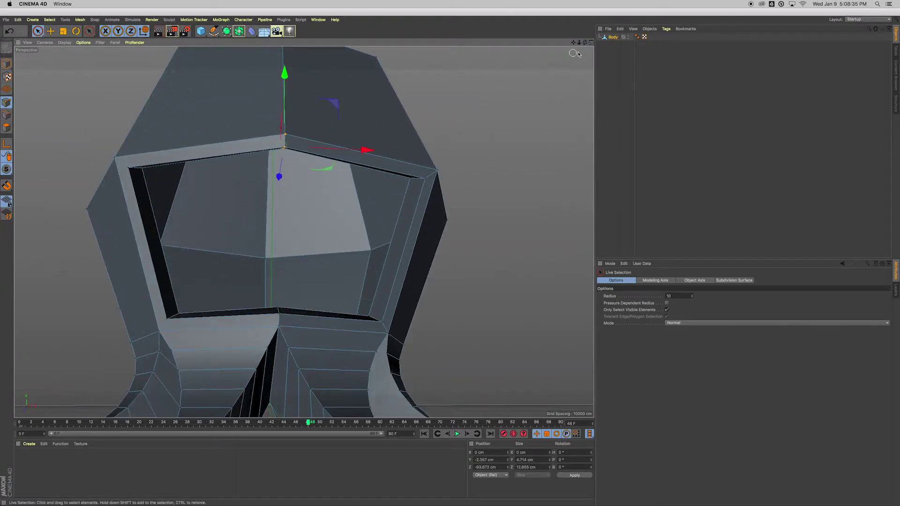
{"action": "left_click_drag", "start_coordinate": [585, 43], "coordinate": [304, 231]}
{"action": "left_click_drag", "start_coordinate": [216, 124], "coordinate": [217, 81]}
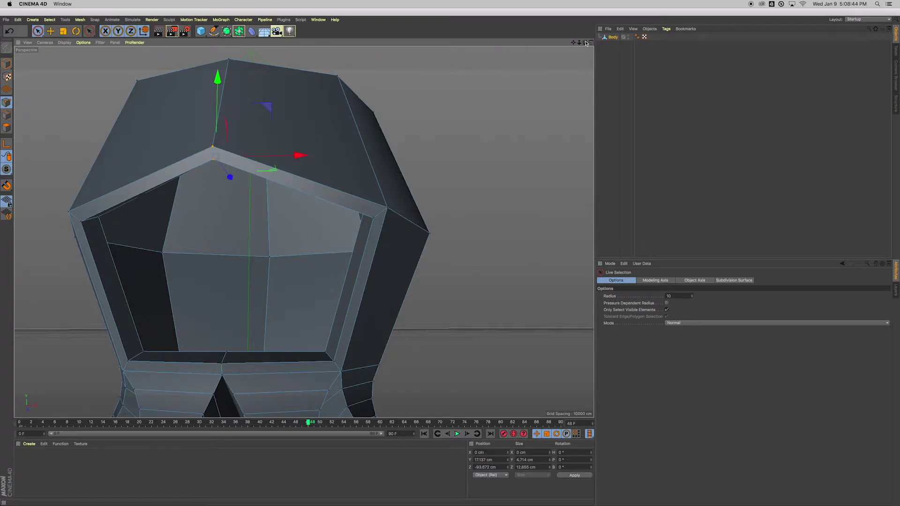
Add a Subdivision Surface and make Body its child to smooth the octopus
{"action": "left_click_drag", "start_coordinate": [585, 42], "coordinate": [449, 139]}
{"action": "scroll", "coordinate": [430, 144], "scroll_direction": "down", "scroll_amount": 3}
{"action": "scroll", "coordinate": [423, 145], "scroll_direction": "down", "scroll_amount": 2}
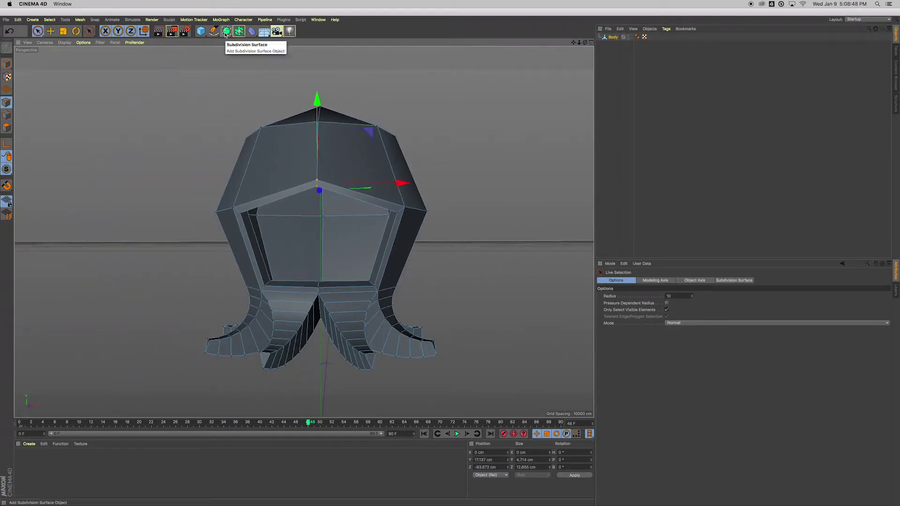
{"action": "left_click", "coordinate": [225, 33]}
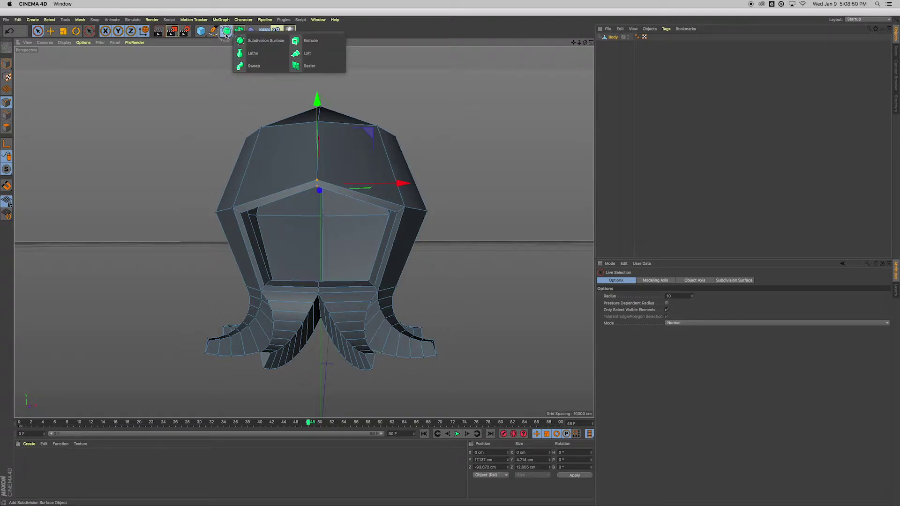
{"action": "left_click", "coordinate": [263, 40], "text": "alt"}
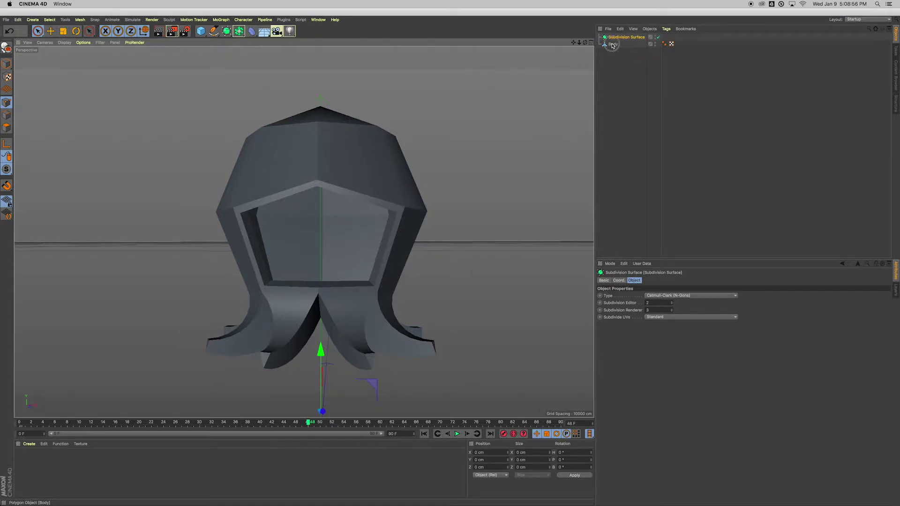
{"action": "left_click_drag", "start_coordinate": [612, 45], "coordinate": [624, 38]}
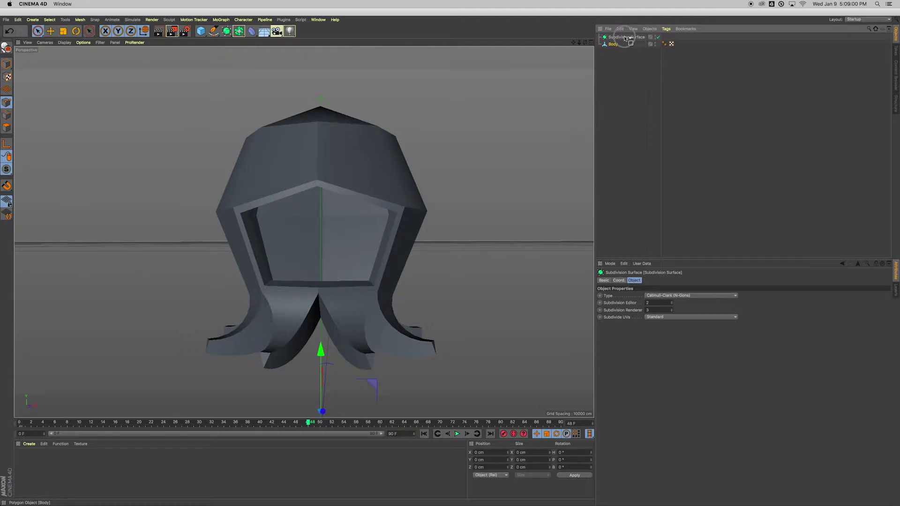
{"action": "left_click_drag", "start_coordinate": [625, 38], "coordinate": [624, 39]}
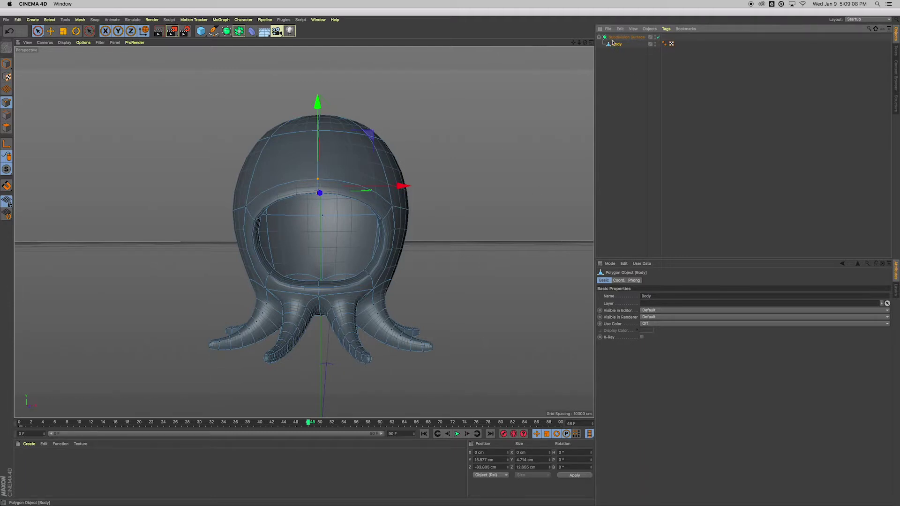
Create a purple material with colour H 291°, S 80%, V 93% and apply it to Body
{"action": "scroll", "coordinate": [440, 137], "scroll_direction": "down", "scroll_amount": 2}
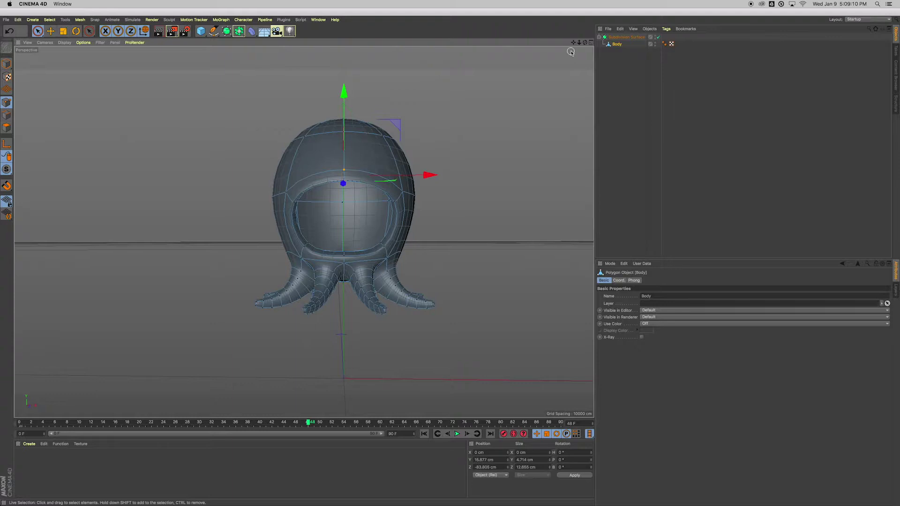
{"action": "left_click_drag", "start_coordinate": [573, 42], "coordinate": [573, 61]}
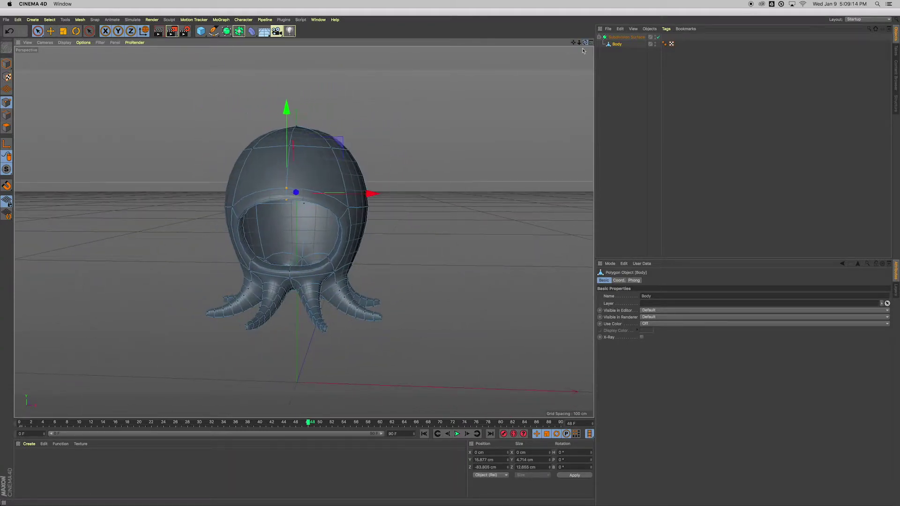
{"action": "double_click", "coordinate": [66, 470]}
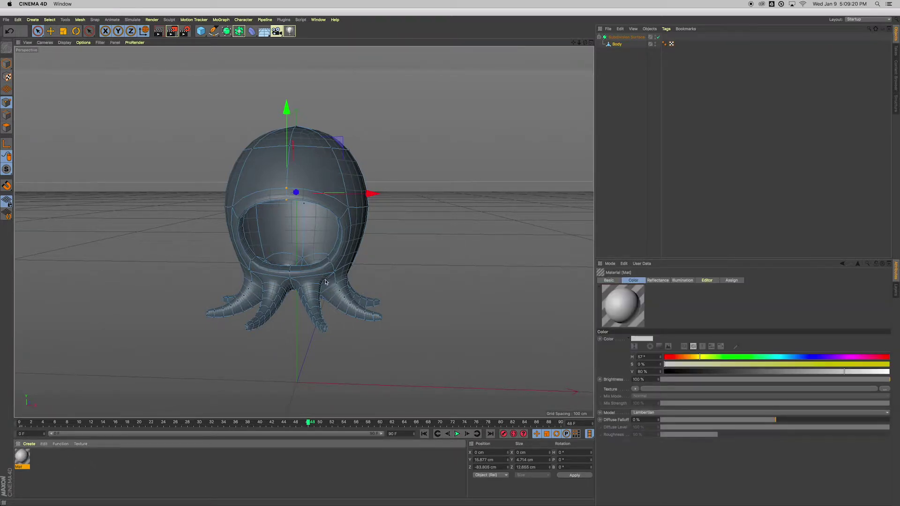
{"action": "left_click", "coordinate": [117, 123]}
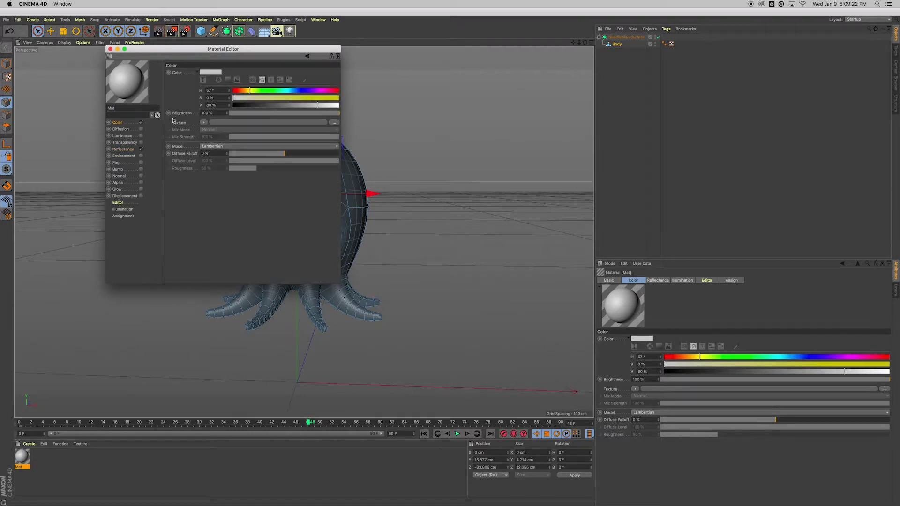
{"action": "left_click", "coordinate": [318, 91]}
{"action": "left_click", "coordinate": [318, 98]}
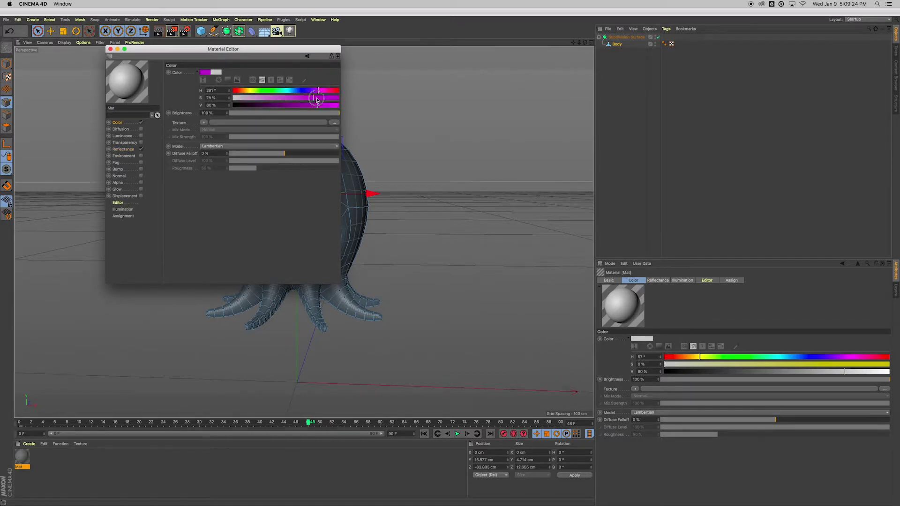
{"action": "left_click_drag", "start_coordinate": [322, 106], "coordinate": [331, 105]}
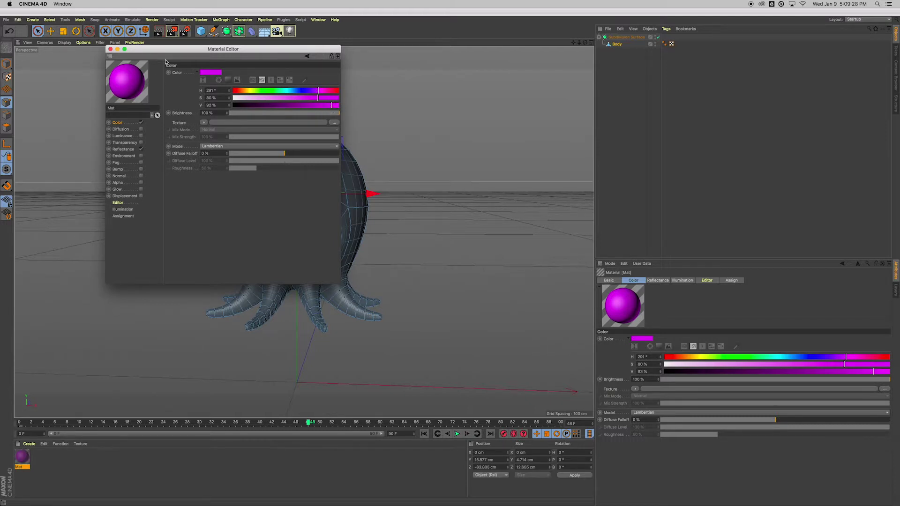
{"action": "left_click", "coordinate": [111, 49]}
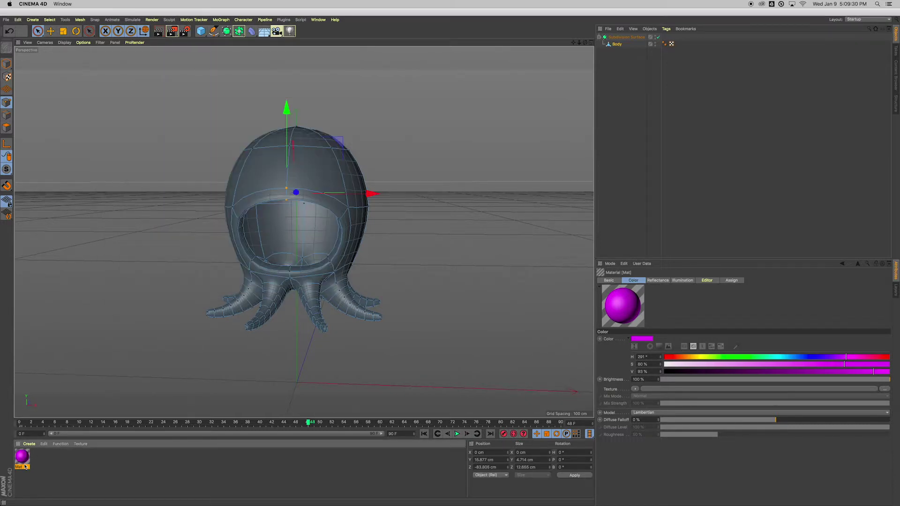
{"action": "left_click_drag", "start_coordinate": [22, 458], "coordinate": [308, 208]}
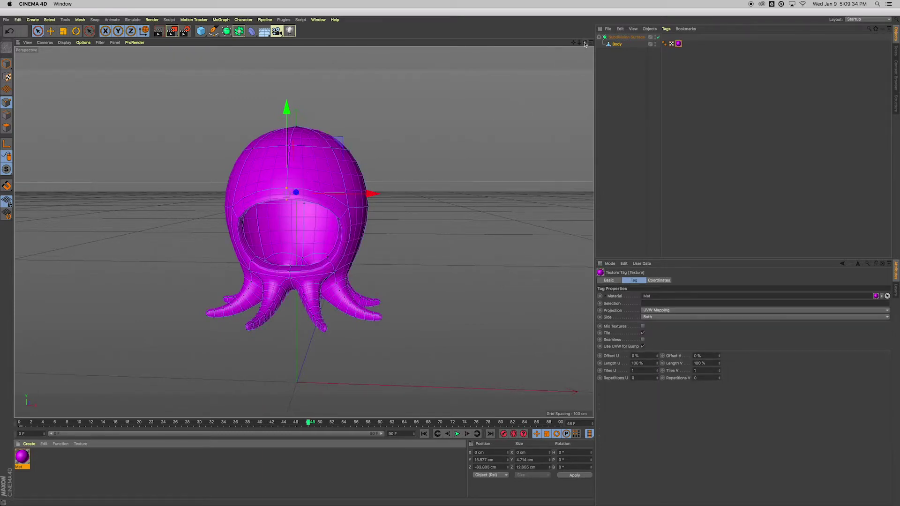
{"action": "mouse_move", "coordinate": [585, 43]}
{"action": "left_mouse_down"}
{"action": "mouse_move", "coordinate": [559, 50]}
{"action": "mouse_move", "coordinate": [583, 47]}
{"action": "left_mouse_up"}
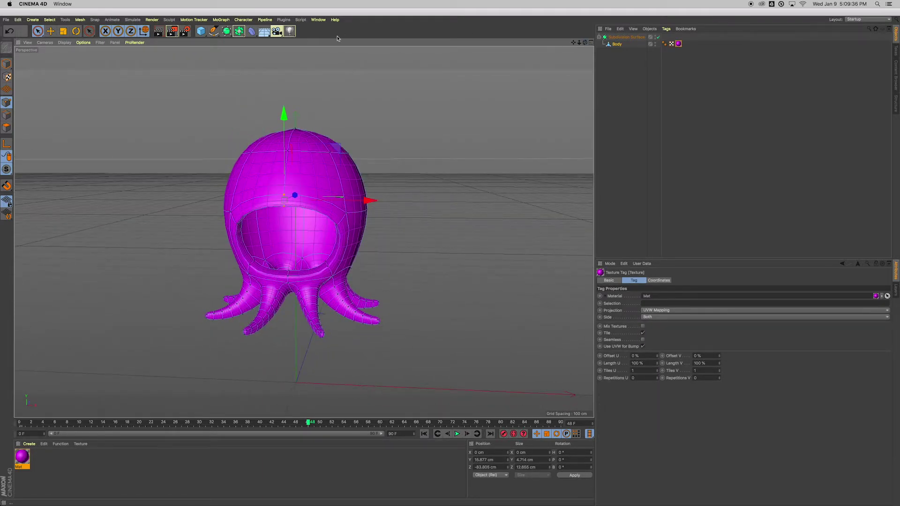
Add a sphere, raise it to the middle of the octopus body and scale it to a radius of about 59.2 cm
{"action": "left_click_drag", "start_coordinate": [200, 31], "coordinate": [347, 52]}
{"action": "left_click_drag", "start_coordinate": [298, 299], "coordinate": [294, 126]}
{"action": "key", "text": "t"}
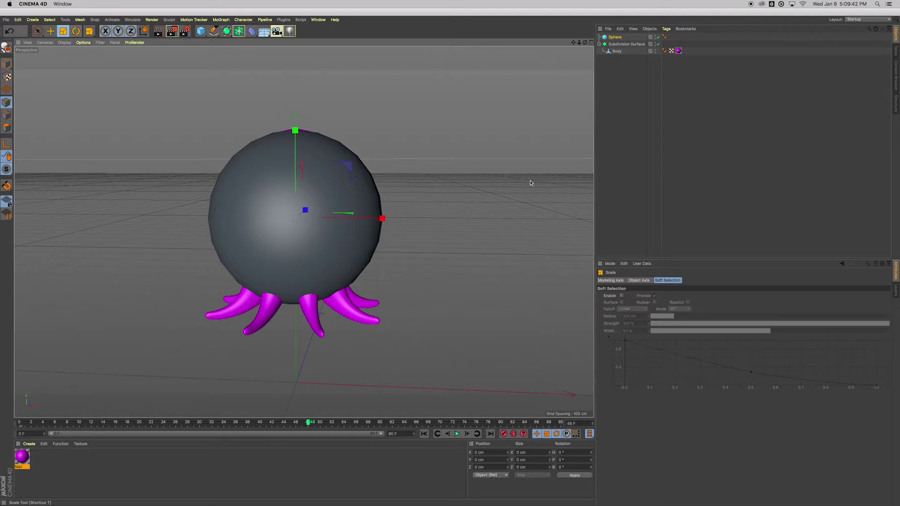
{"action": "left_click_drag", "start_coordinate": [483, 171], "coordinate": [392, 213]}
{"action": "key", "text": "e"}
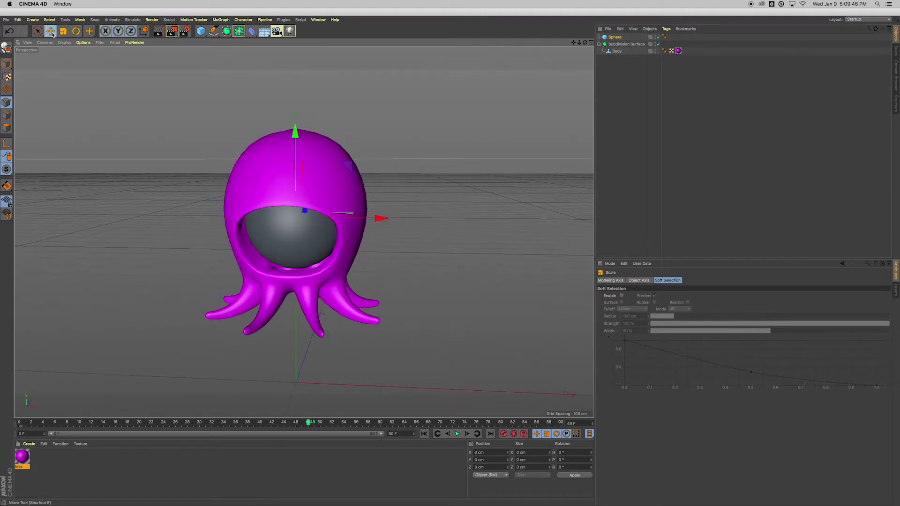
Move the sphere forward and slightly down into the eye socket, to about Y 193 cm, Z -36 cm
{"action": "left_click", "coordinate": [52, 34]}
{"action": "left_click_drag", "start_coordinate": [303, 231], "coordinate": [231, 248], "text": "alt"}
{"action": "left_click_drag", "start_coordinate": [383, 198], "coordinate": [362, 203]}
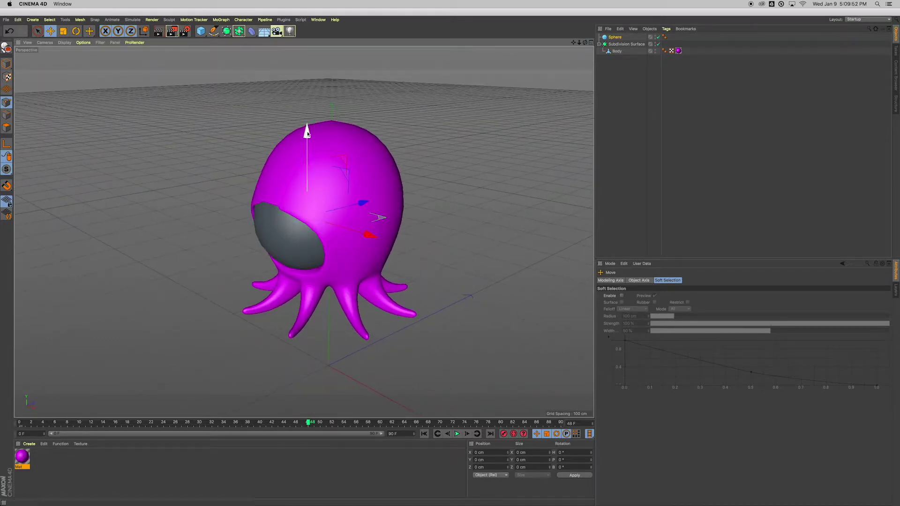
{"action": "left_click_drag", "start_coordinate": [307, 133], "coordinate": [308, 138]}
{"action": "left_click_drag", "start_coordinate": [585, 43], "coordinate": [304, 232]}
{"action": "scroll", "coordinate": [358, 210], "scroll_direction": "up", "scroll_amount": 2}
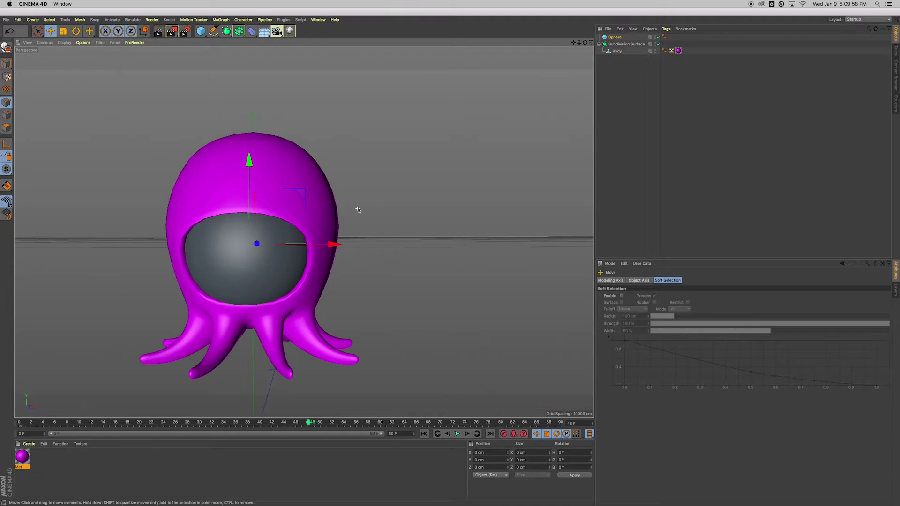
{"action": "left_click_drag", "start_coordinate": [572, 43], "coordinate": [304, 232]}
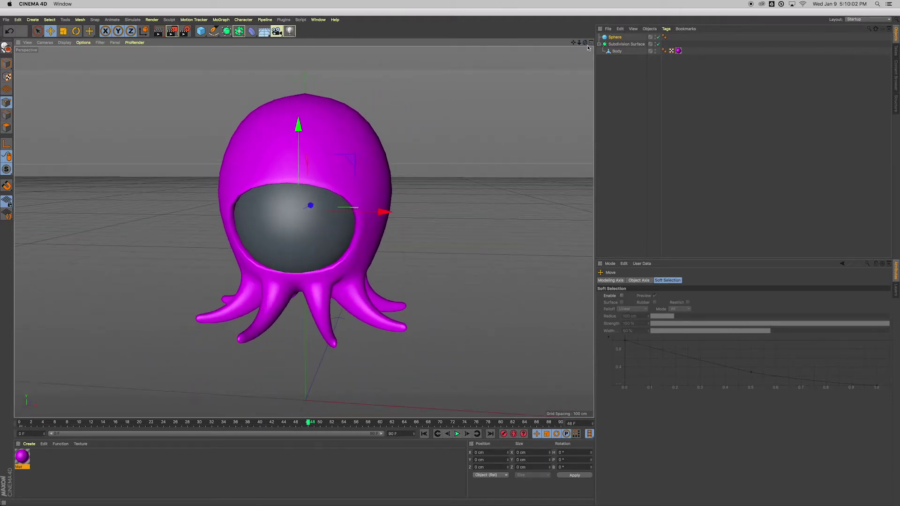
Rename the sphere as Eye
{"action": "double_click", "coordinate": [614, 37]}
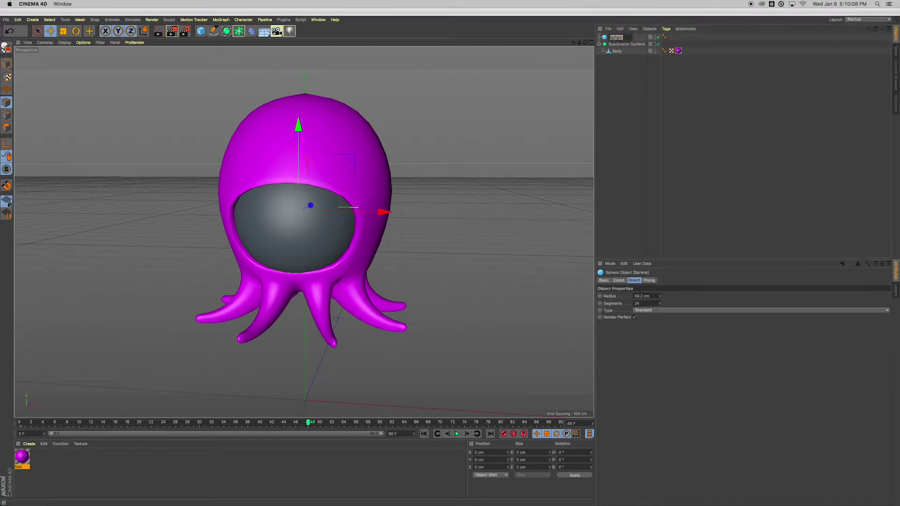
{"action": "type", "text": "Eye"}
{"action": "key", "text": "Return"}
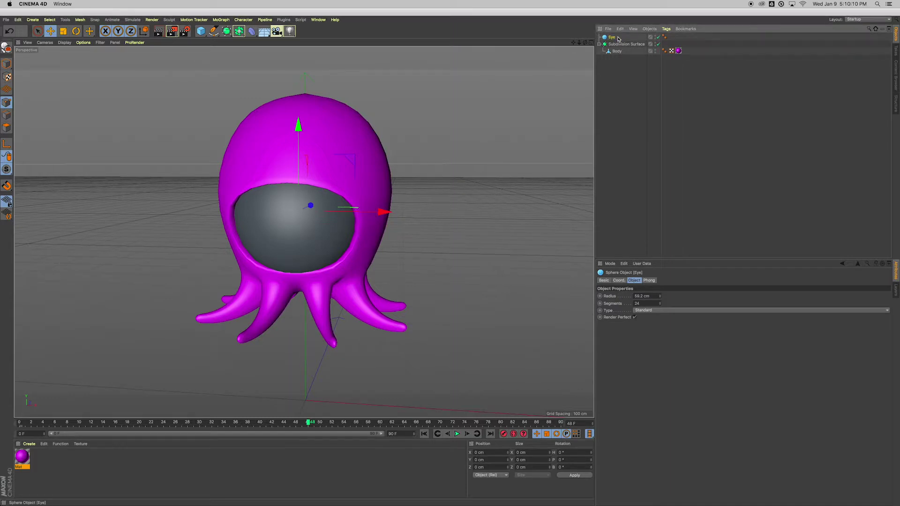
Create an off-white material with colour H 64°, S 8%, V 96% and apply it to Eye
{"action": "double_click", "coordinate": [45, 467]}
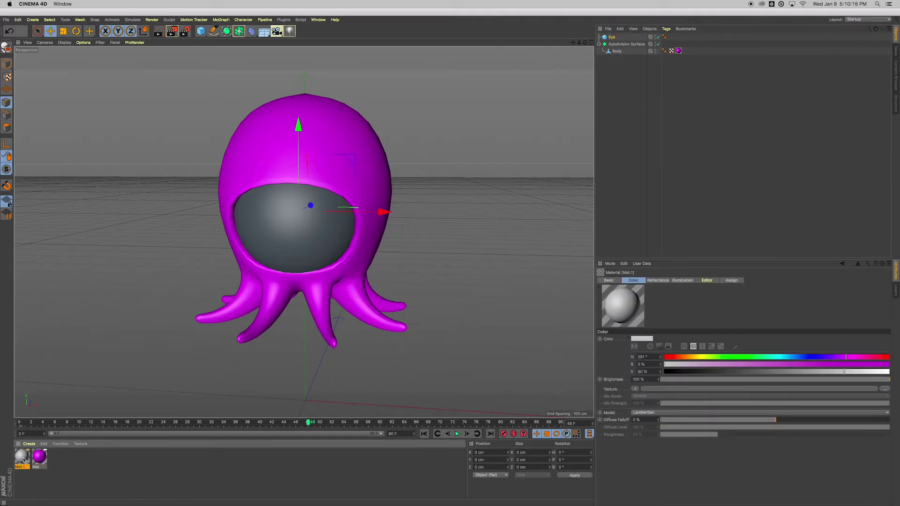
{"action": "double_click", "coordinate": [23, 459]}
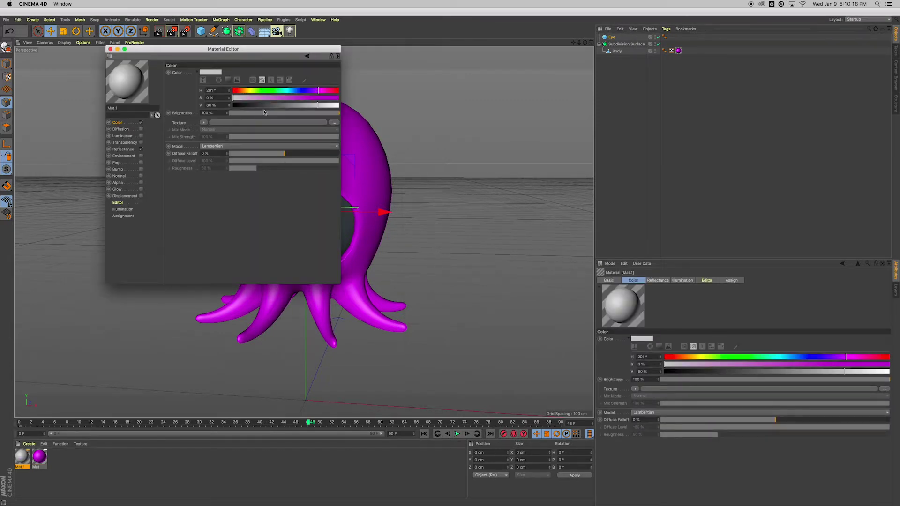
{"action": "left_click", "coordinate": [252, 90]}
{"action": "left_click", "coordinate": [252, 97]}
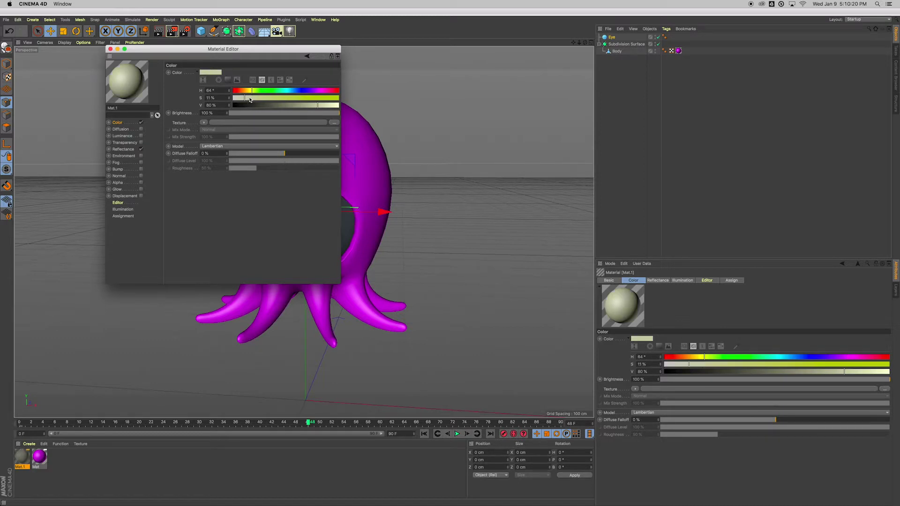
{"action": "left_click_drag", "start_coordinate": [319, 105], "coordinate": [336, 105]}
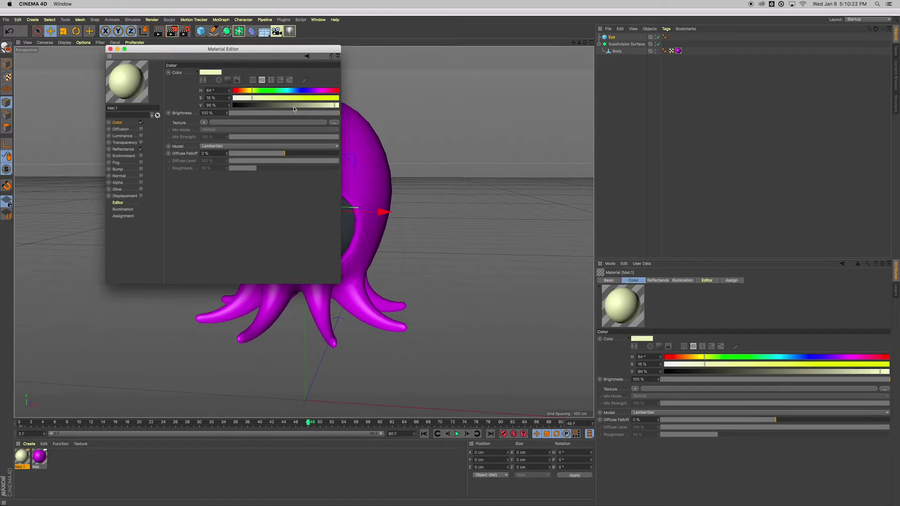
{"action": "left_click_drag", "start_coordinate": [243, 100], "coordinate": [241, 99]}
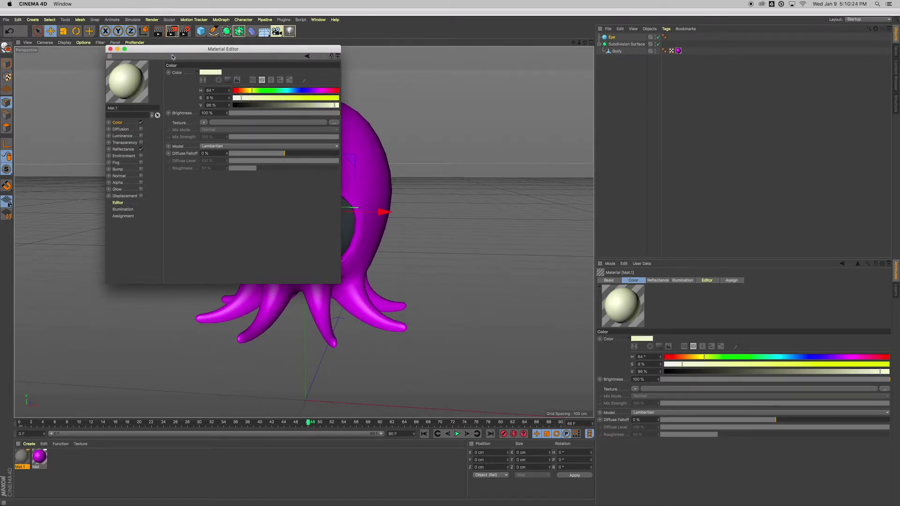
{"action": "left_click", "coordinate": [110, 49]}
{"action": "left_click_drag", "start_coordinate": [21, 455], "coordinate": [318, 215]}
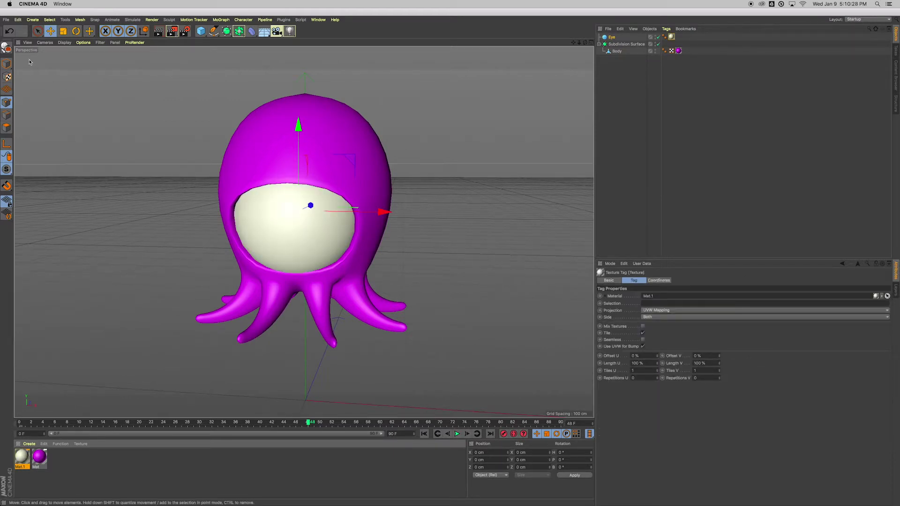
Make the Eye sphere editable and rotate the whole object to a pitch of about 76°
{"action": "left_click", "coordinate": [6, 48]}
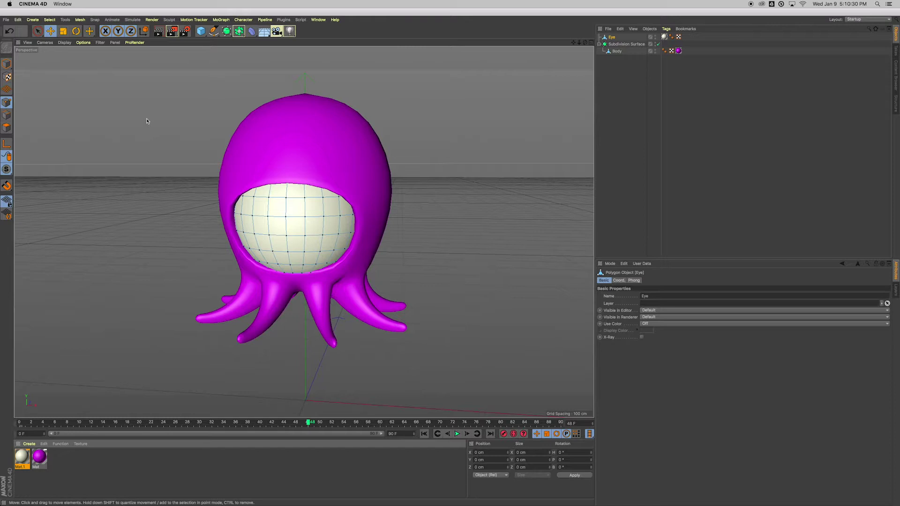
{"action": "left_click", "coordinate": [76, 31]}
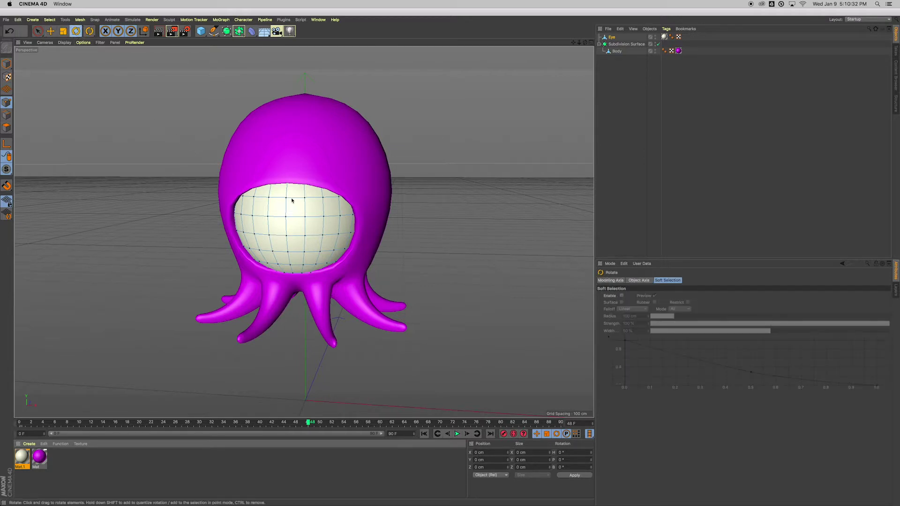
{"action": "left_click", "coordinate": [613, 37]}
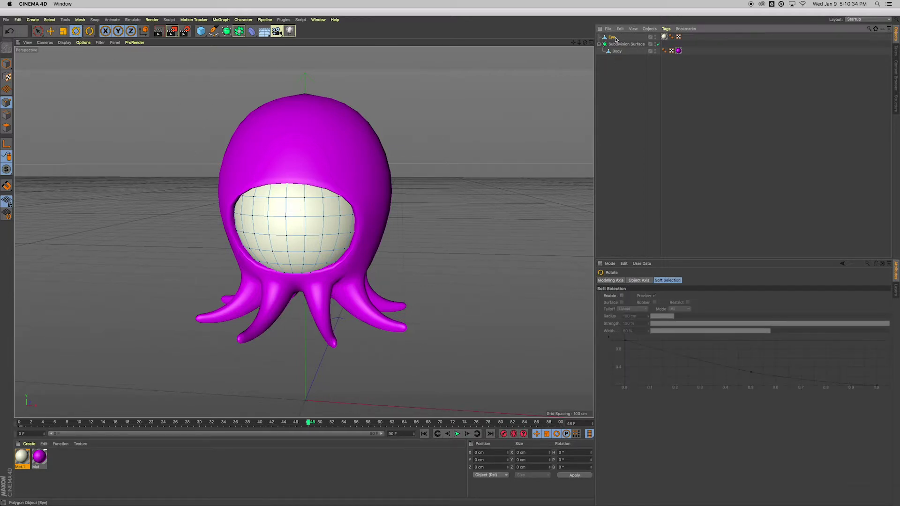
{"action": "left_click_drag", "start_coordinate": [584, 42], "coordinate": [578, 59]}
{"action": "left_click", "coordinate": [6, 64]}
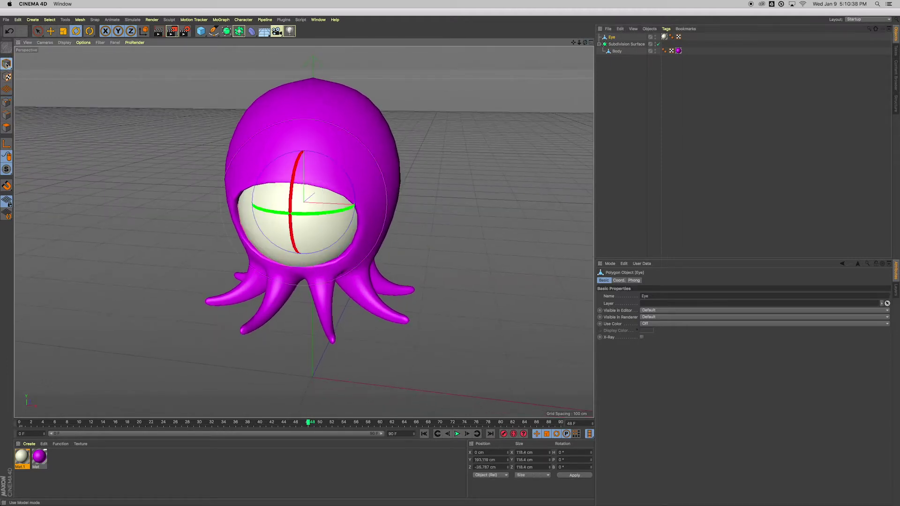
{"action": "left_click_drag", "start_coordinate": [291, 186], "coordinate": [266, 235]}
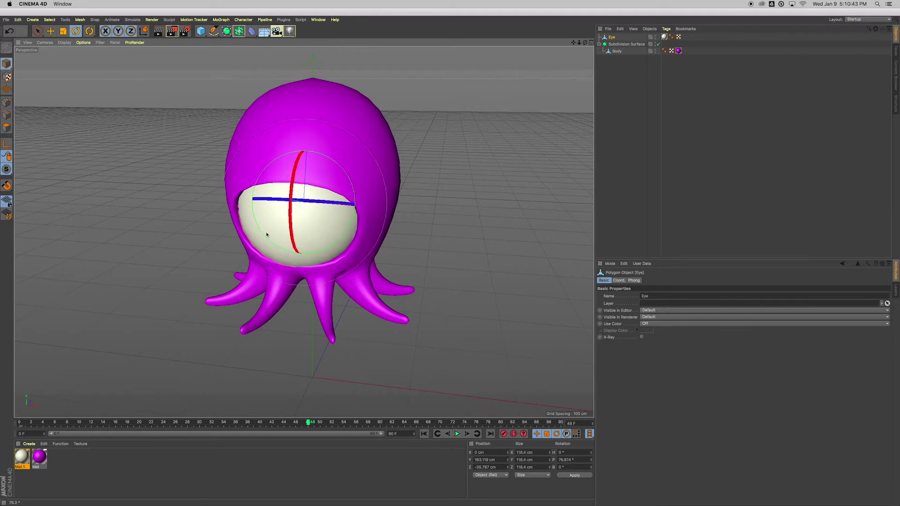
Display the model with Gouraud Shading (Lines) and rotate Eye to a pitch of about 102° so its pole faces out of the socket
{"action": "left_click", "coordinate": [64, 42]}
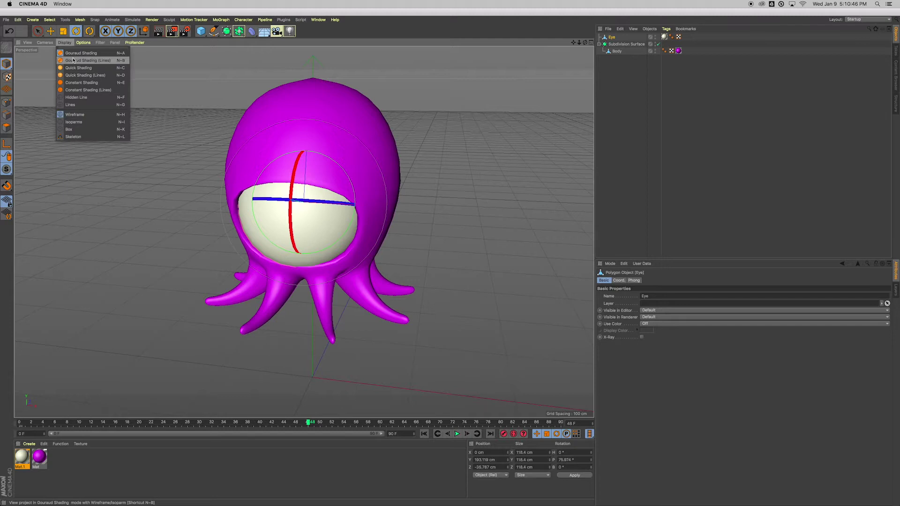
{"action": "left_click", "coordinate": [99, 63]}
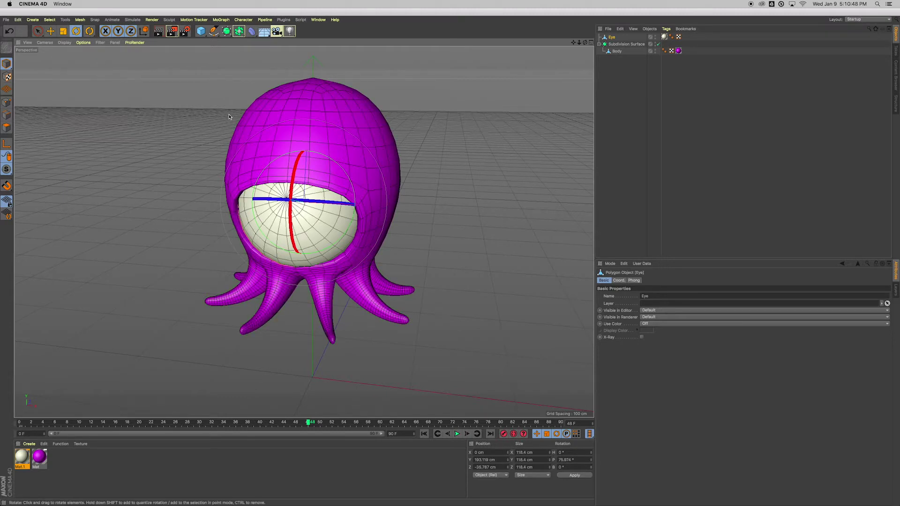
{"action": "mouse_move", "coordinate": [295, 185]}
{"action": "left_mouse_down"}
{"action": "mouse_move", "coordinate": [292, 200]}
{"action": "mouse_move", "coordinate": [296, 185]}
{"action": "left_mouse_up"}
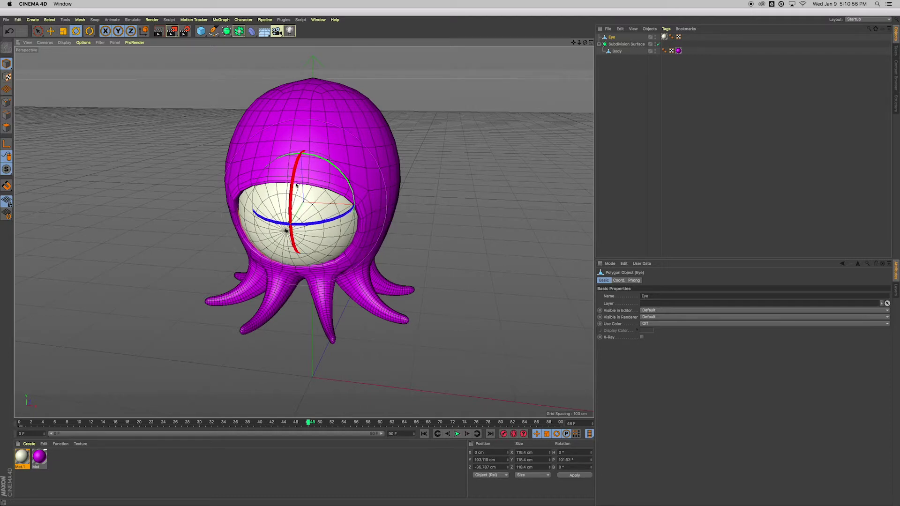
Select the Eye polygons around the front pole and apply a new near-black material with colour S 0%, V 9% to them as the pupil
{"action": "left_click", "coordinate": [37, 31]}
{"action": "left_click", "coordinate": [7, 126]}
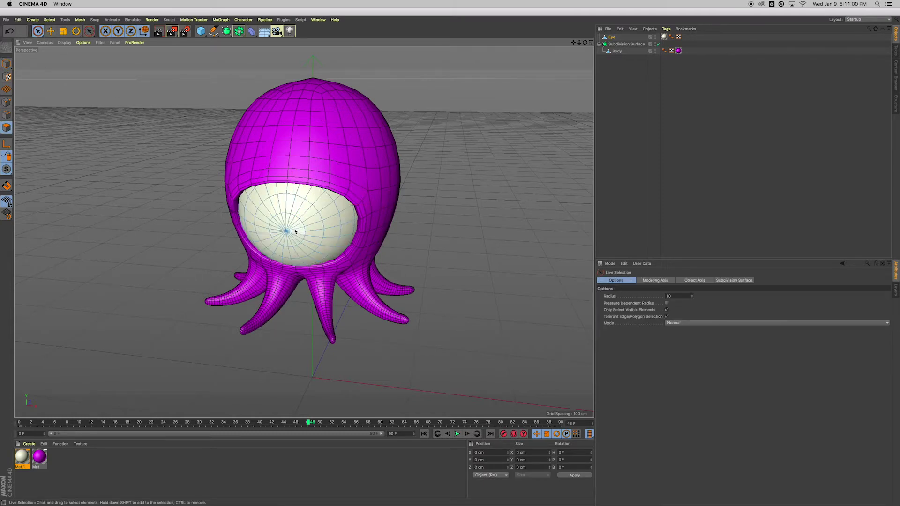
{"action": "left_click", "coordinate": [281, 232]}
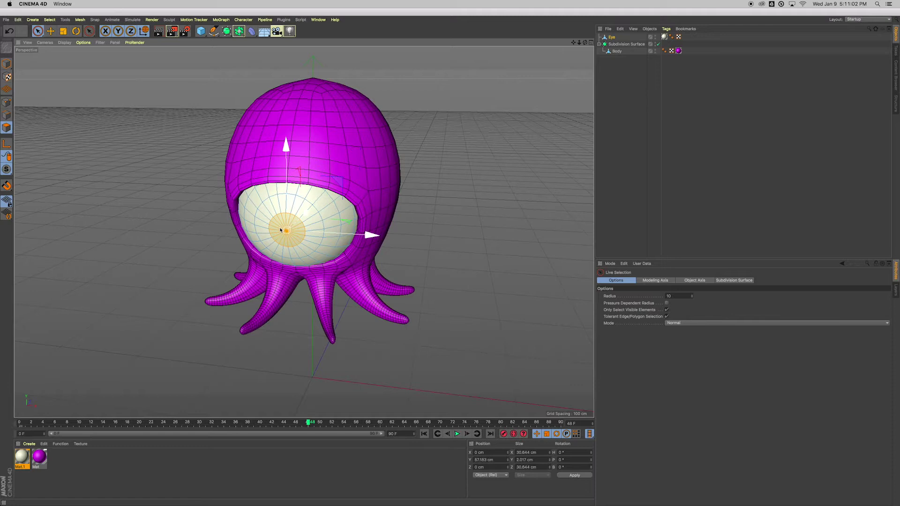
{"action": "double_click", "coordinate": [63, 461]}
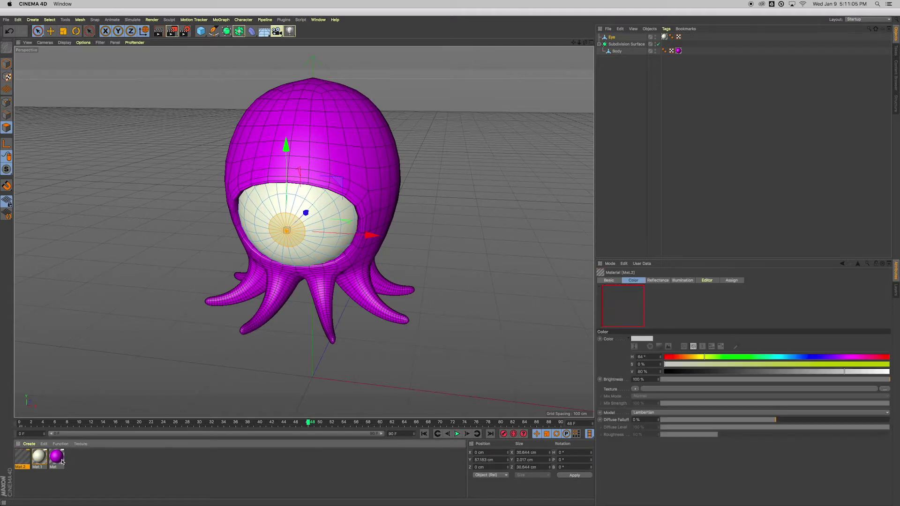
{"action": "double_click", "coordinate": [26, 461]}
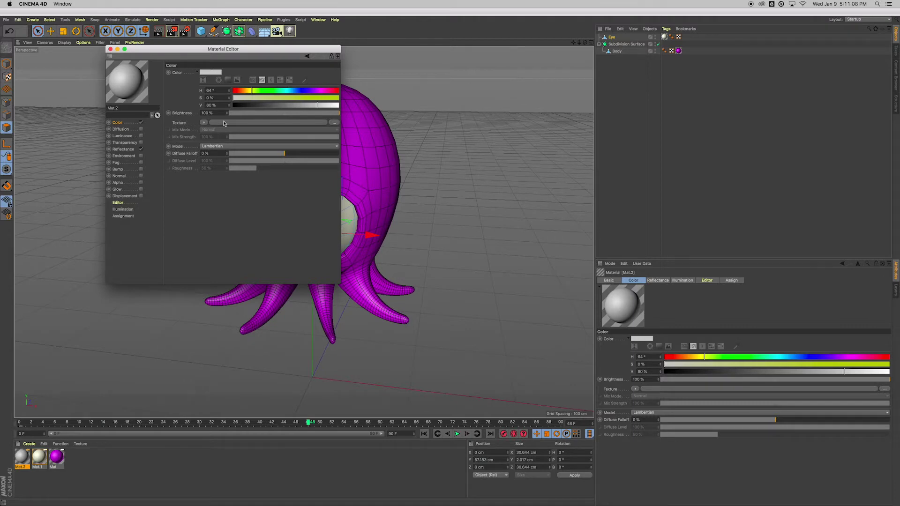
{"action": "left_click", "coordinate": [244, 106]}
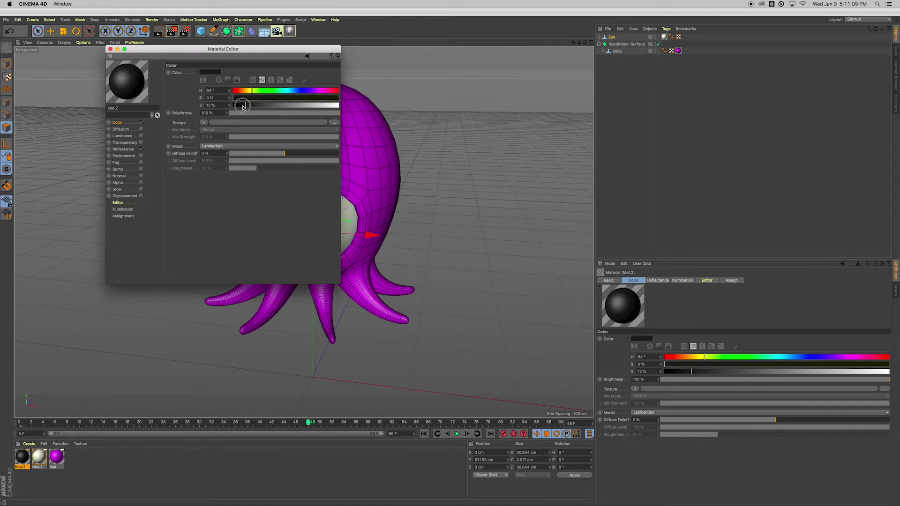
{"action": "left_click", "coordinate": [111, 49]}
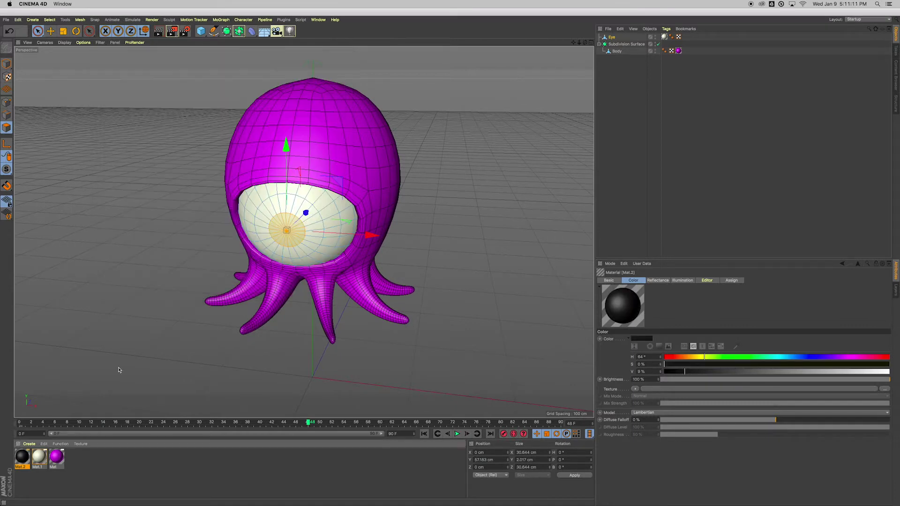
{"action": "right_click", "coordinate": [22, 462]}
{"action": "left_click", "coordinate": [41, 371]}
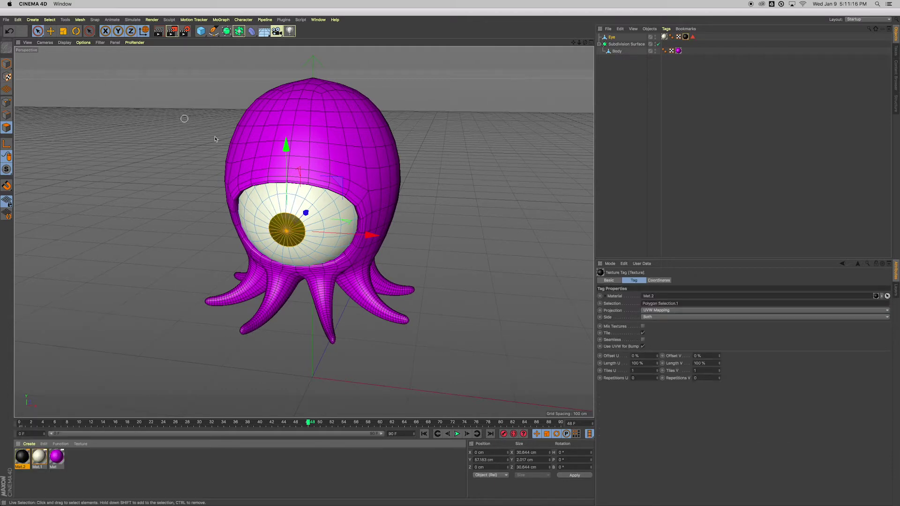
Select the ring of Eye polygons around the pupil and apply a new green material with colour H 166°, S 73%, V 80% as the iris
{"action": "mouse_move", "coordinate": [295, 202]}
{"action": "left_mouse_down"}
{"action": "mouse_move", "coordinate": [267, 218]}
{"action": "mouse_move", "coordinate": [266, 237]}
{"action": "mouse_move", "coordinate": [283, 252]}
{"action": "mouse_move", "coordinate": [309, 244]}
{"action": "mouse_move", "coordinate": [305, 212]}
{"action": "left_mouse_up"}
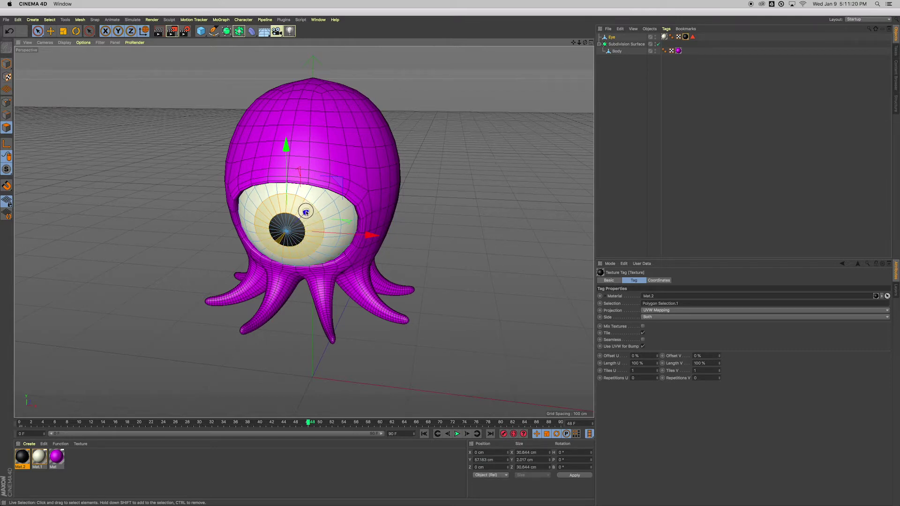
{"action": "left_click", "coordinate": [95, 465]}
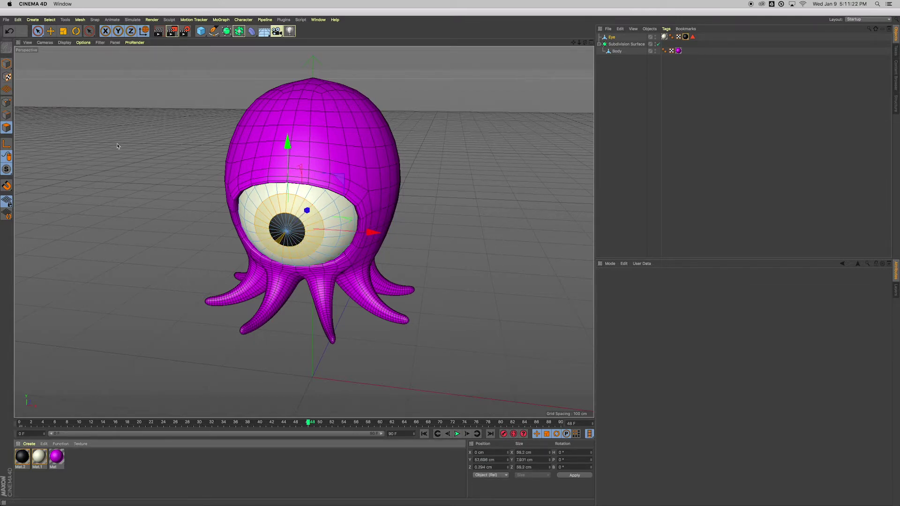
{"action": "key", "text": "super+n"}
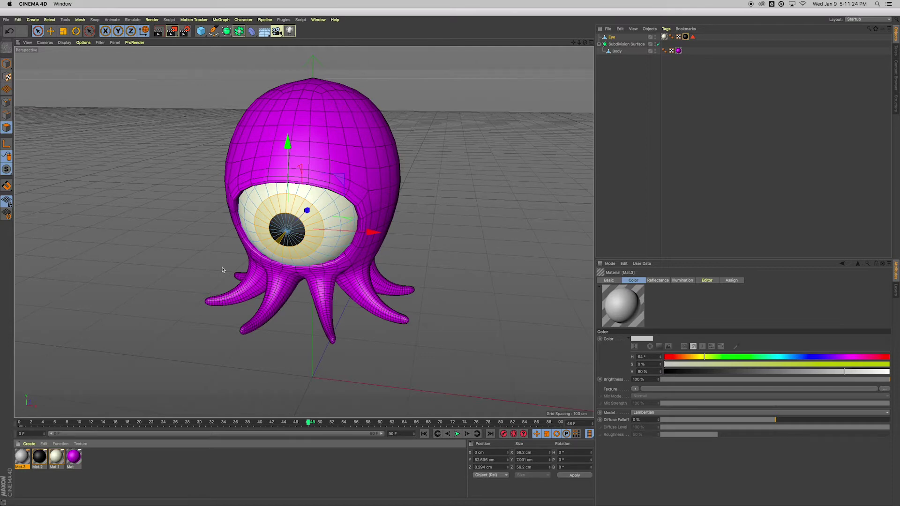
{"action": "key", "text": "Return"}
{"action": "left_click", "coordinate": [288, 90]}
{"action": "left_click", "coordinate": [310, 98]}
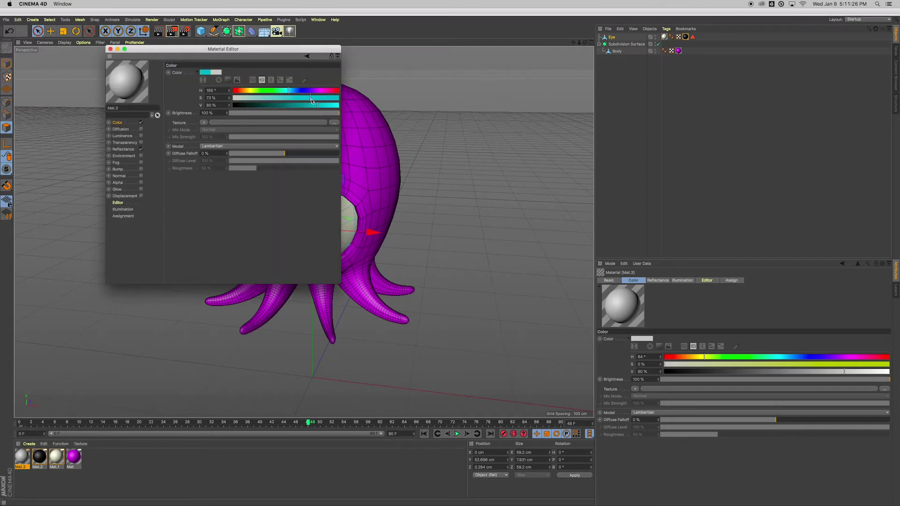
{"action": "left_click_drag", "start_coordinate": [290, 93], "coordinate": [281, 91]}
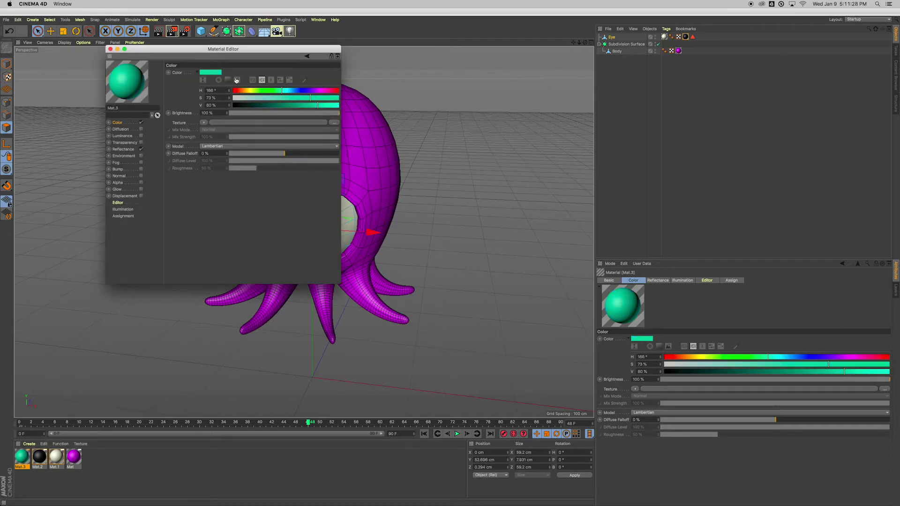
{"action": "left_click", "coordinate": [110, 50]}
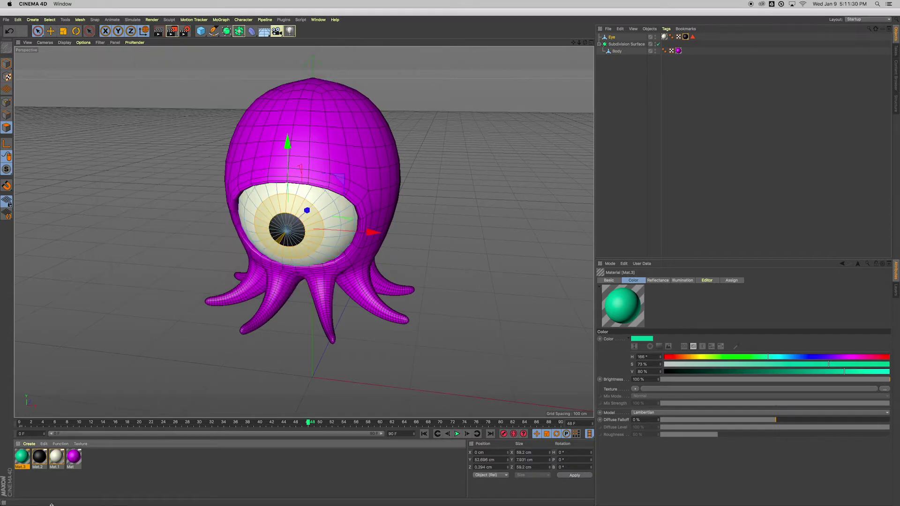
{"action": "right_click", "coordinate": [23, 457]}
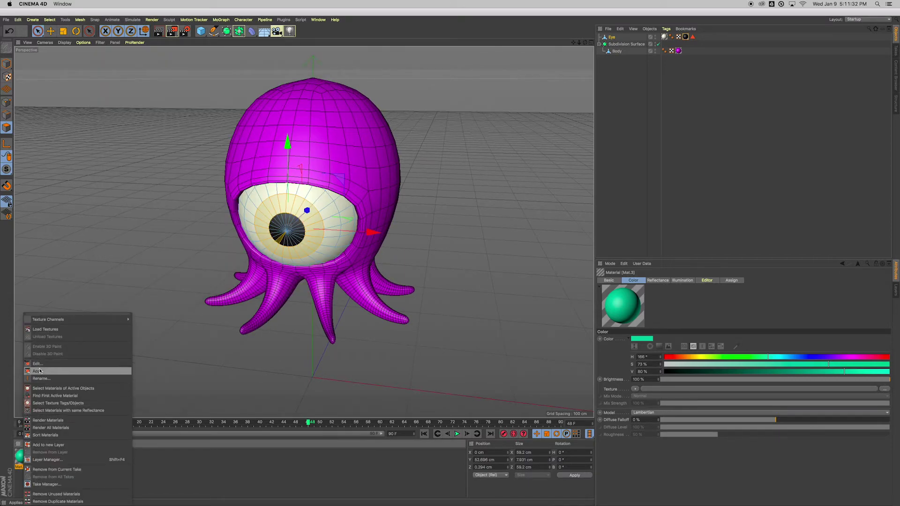
{"action": "left_click", "coordinate": [58, 372]}
Examine the coloured eye from the side and from the front for pupil polygons missing the black material
{"action": "left_click_drag", "start_coordinate": [584, 43], "coordinate": [615, 30]}
{"action": "left_click_drag", "start_coordinate": [303, 232], "coordinate": [503, 174]}
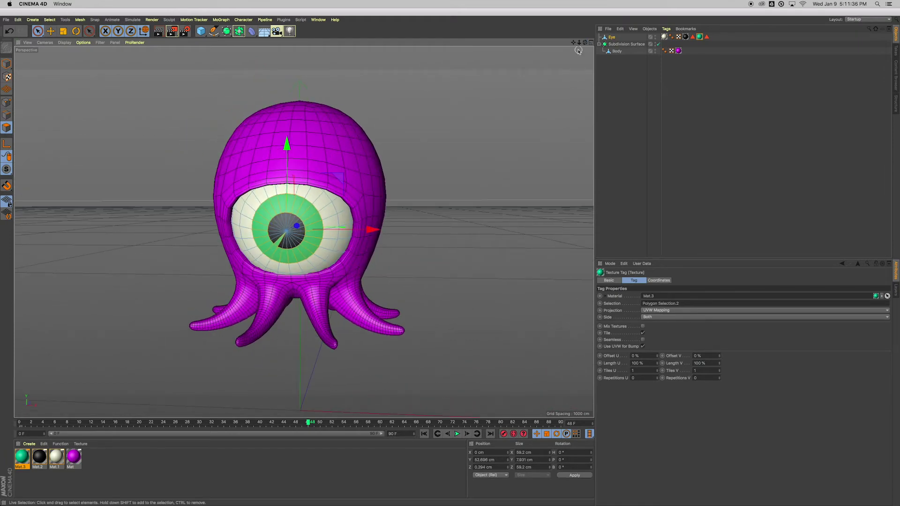
{"action": "left_click_drag", "start_coordinate": [573, 43], "coordinate": [490, 40]}
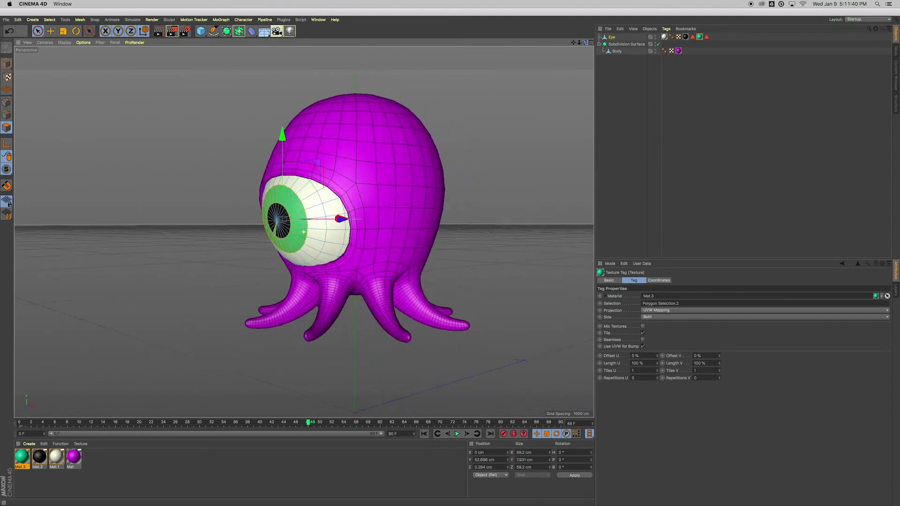
{"action": "left_click_drag", "start_coordinate": [304, 231], "coordinate": [318, 205]}
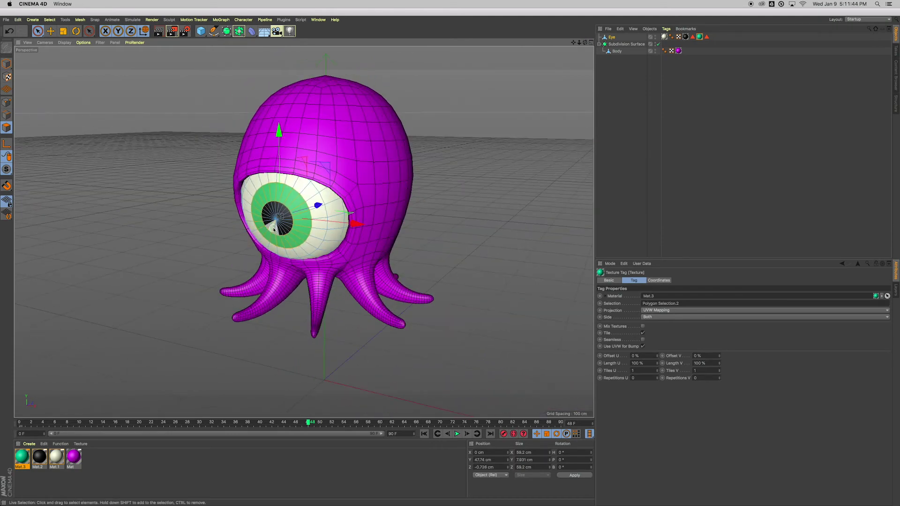
{"action": "key", "text": "super+z"}
{"action": "left_click_drag", "start_coordinate": [276, 238], "coordinate": [320, 225], "text": "alt"}
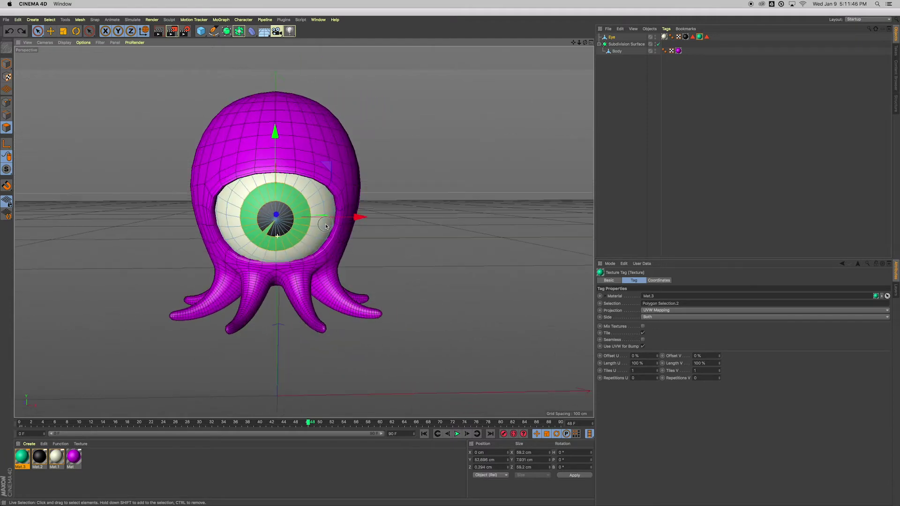
{"action": "right_click_drag", "start_coordinate": [271, 233], "coordinate": [394, 238], "text": "alt"}
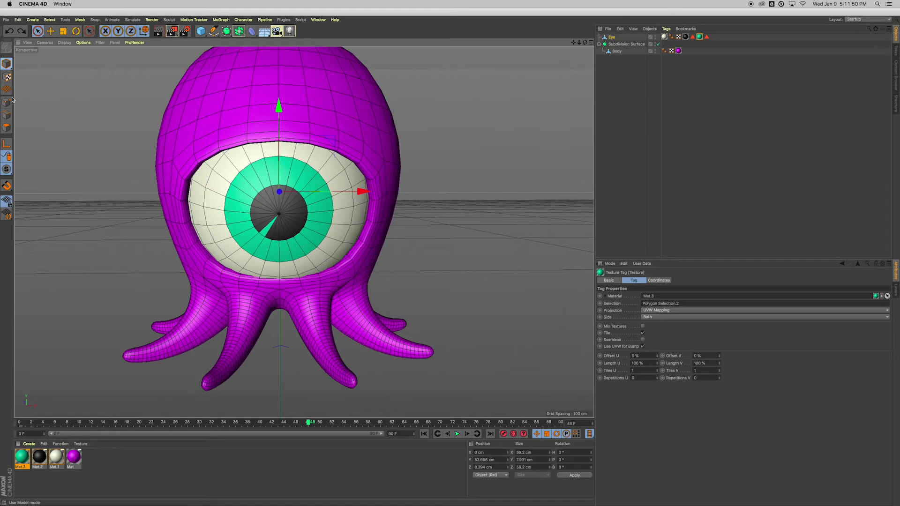
Select the green wedge polygon left inside the pupil and apply the near-black material Mat.2 to it
{"action": "left_click", "coordinate": [6, 128]}
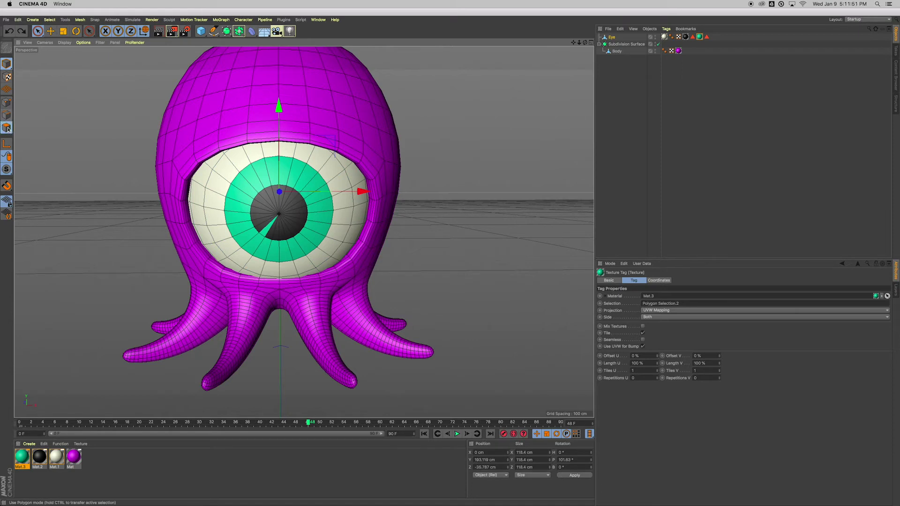
{"action": "left_click", "coordinate": [146, 220]}
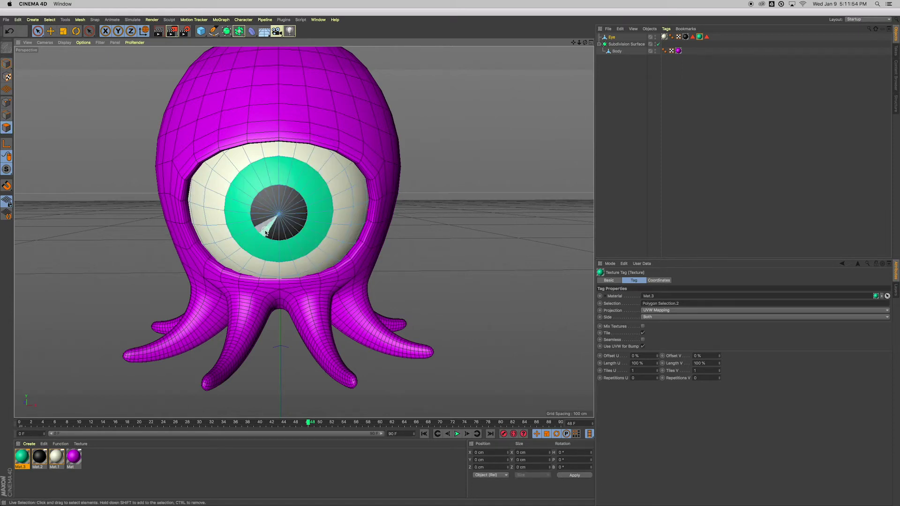
{"action": "scroll", "coordinate": [265, 234], "scroll_direction": "up", "scroll_amount": 5}
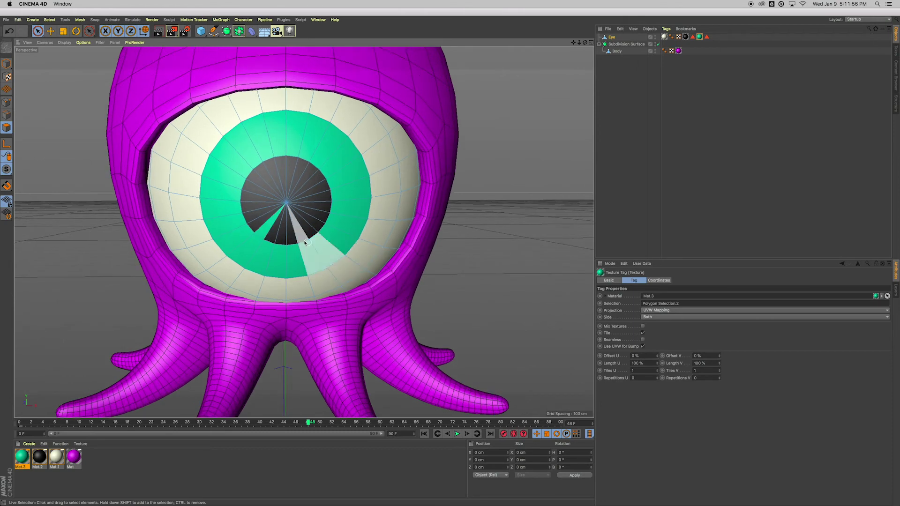
{"action": "left_click", "coordinate": [274, 234]}
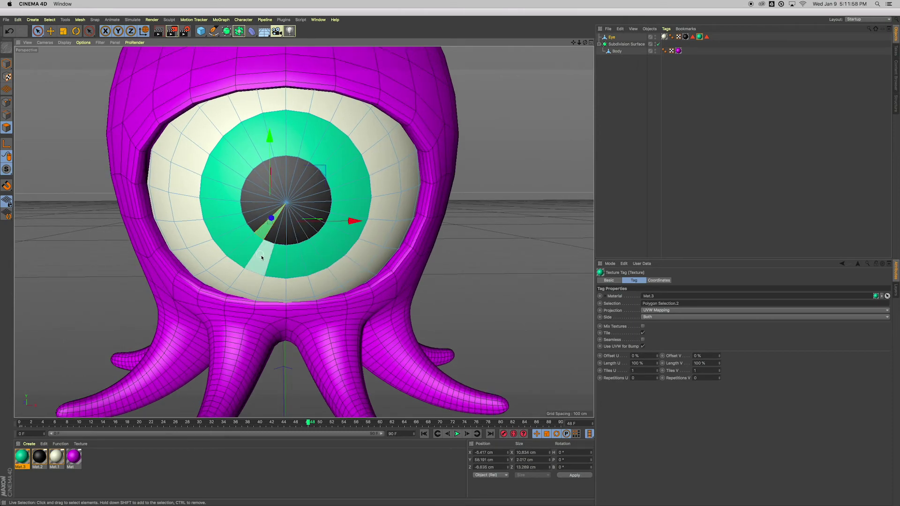
{"action": "right_click", "coordinate": [39, 456]}
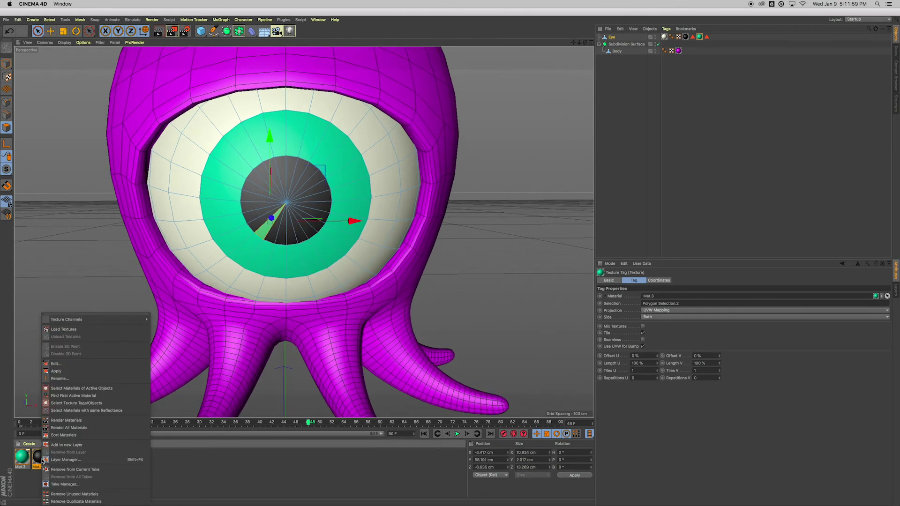
{"action": "left_click", "coordinate": [62, 378]}
Display the model with plain Gouraud Shading, without the wireframe lines
{"action": "scroll", "coordinate": [73, 155], "scroll_direction": "down", "scroll_amount": 4}
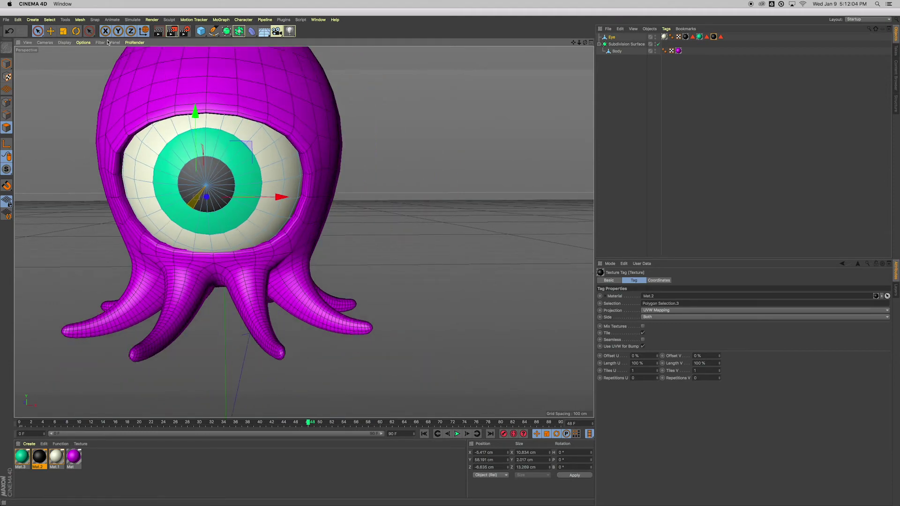
{"action": "left_click", "coordinate": [70, 42]}
{"action": "left_click", "coordinate": [87, 51]}
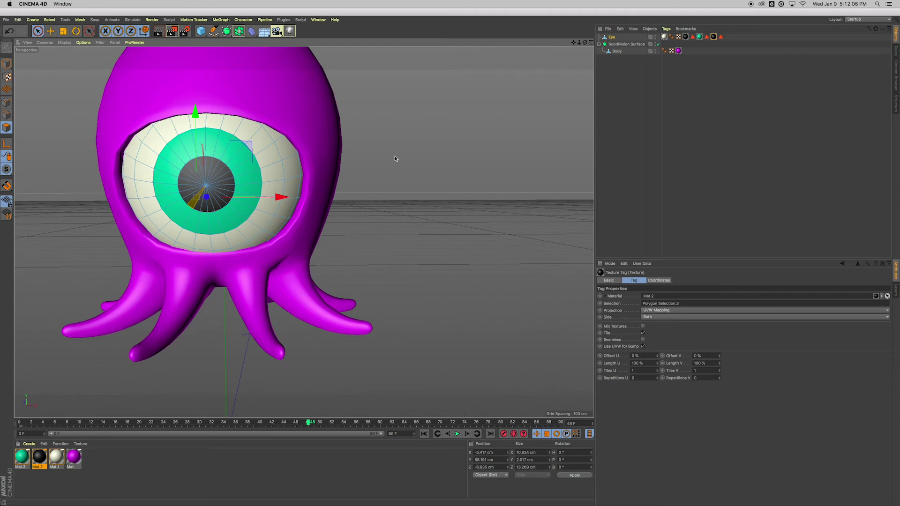
Set the Subdivision Surface's editor subdivision level to 3 and render the active view
{"action": "left_click", "coordinate": [625, 44]}
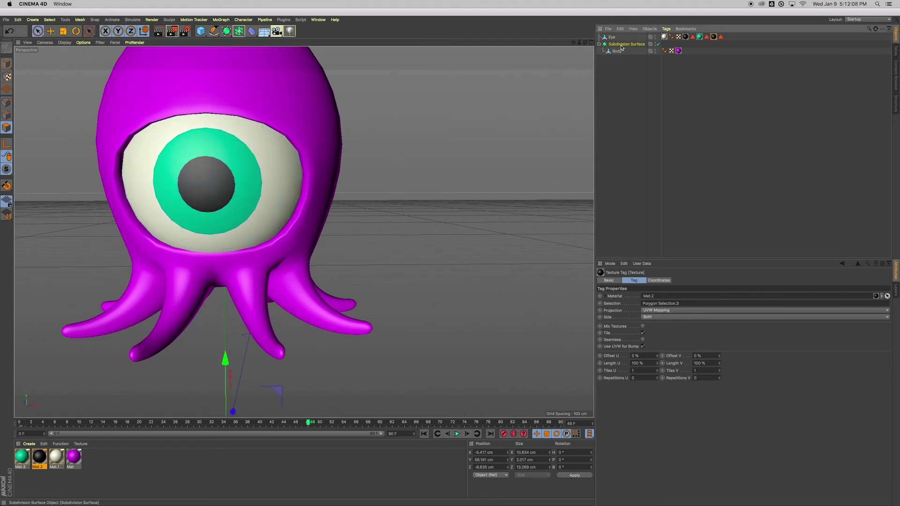
{"action": "left_click_drag", "start_coordinate": [573, 42], "coordinate": [613, 85]}
{"action": "scroll", "coordinate": [436, 176], "scroll_direction": "down", "scroll_amount": 3}
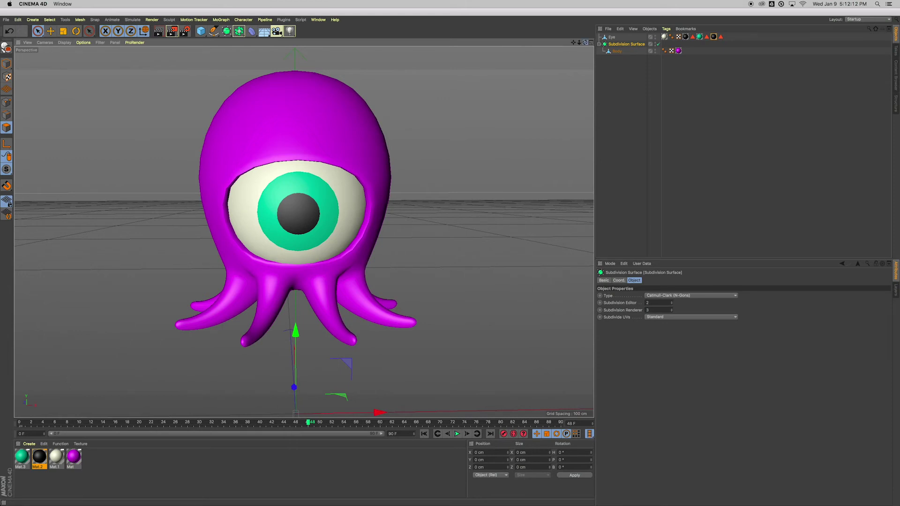
{"action": "left_click_drag", "start_coordinate": [585, 43], "coordinate": [552, 43]}
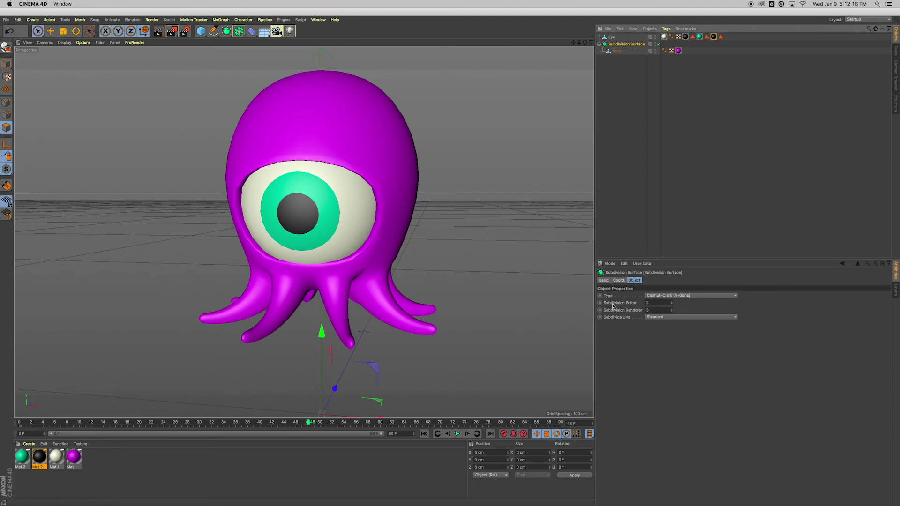
{"action": "left_click", "coordinate": [671, 302]}
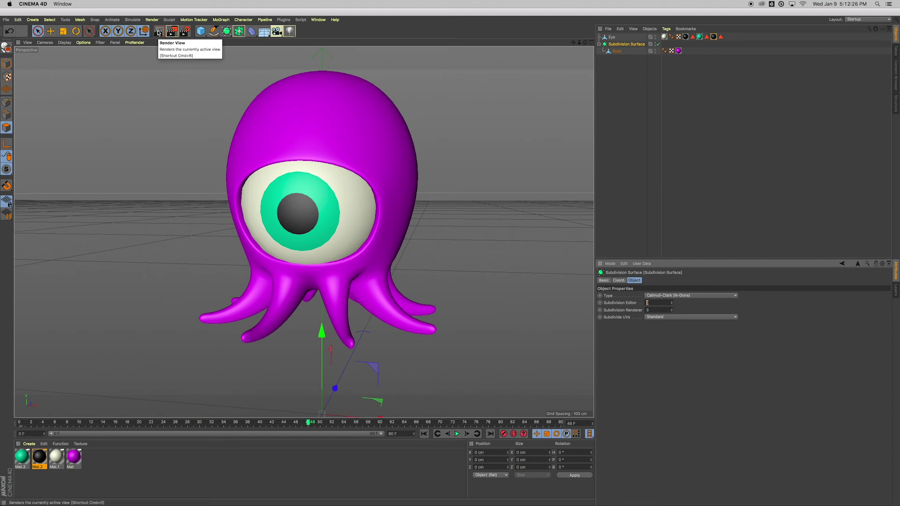
{"action": "left_click", "coordinate": [159, 32]}
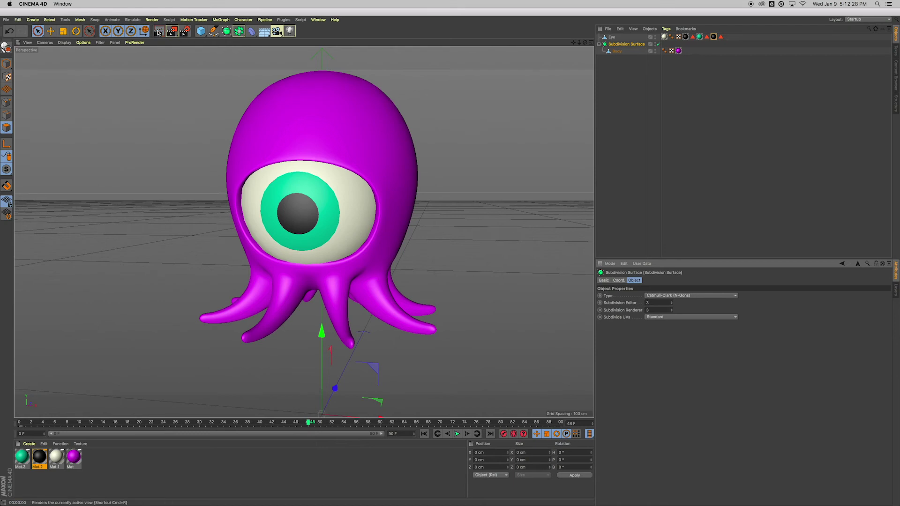